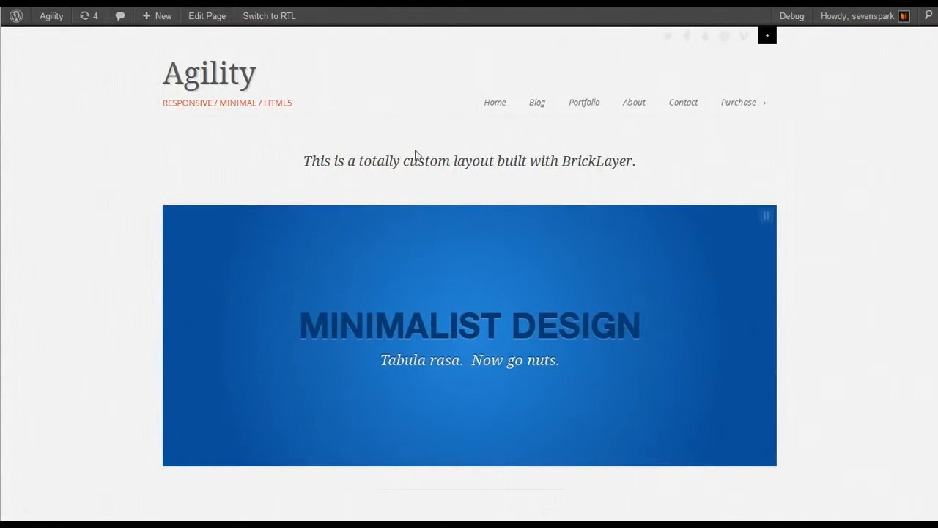
# In the Feature Area, resize the Tagline brick to six columns and the Slider brick to ten columns
pyautogui.moveTo(281, 156); pyautogui.dragTo(745, 173)
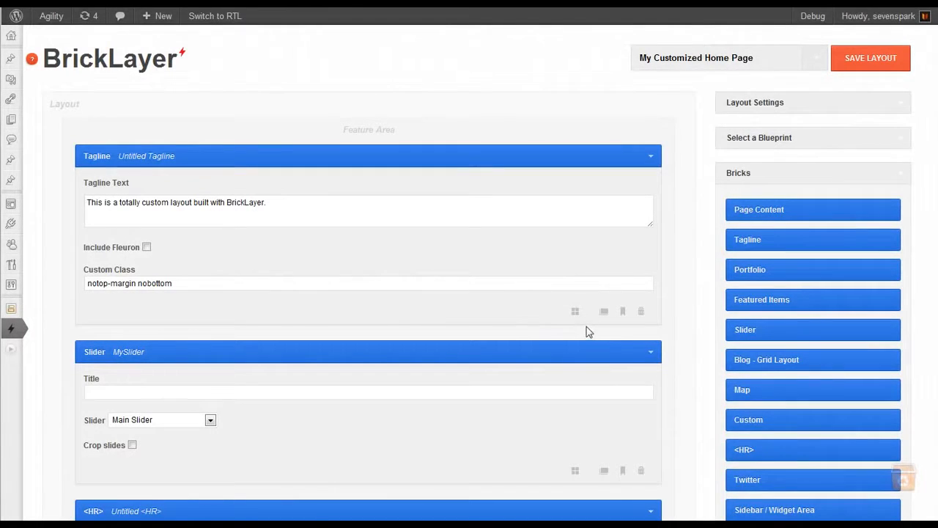
pyautogui.click(574, 315)
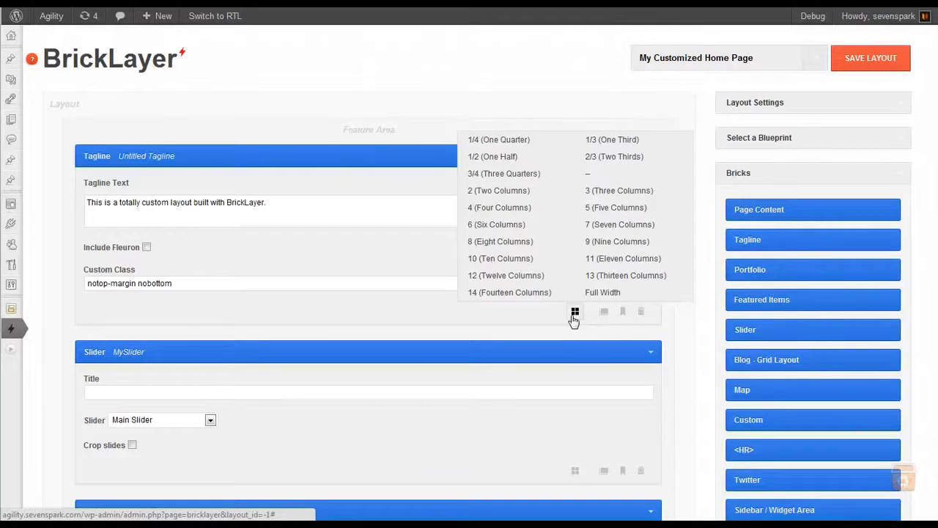
pyautogui.click(509, 233)
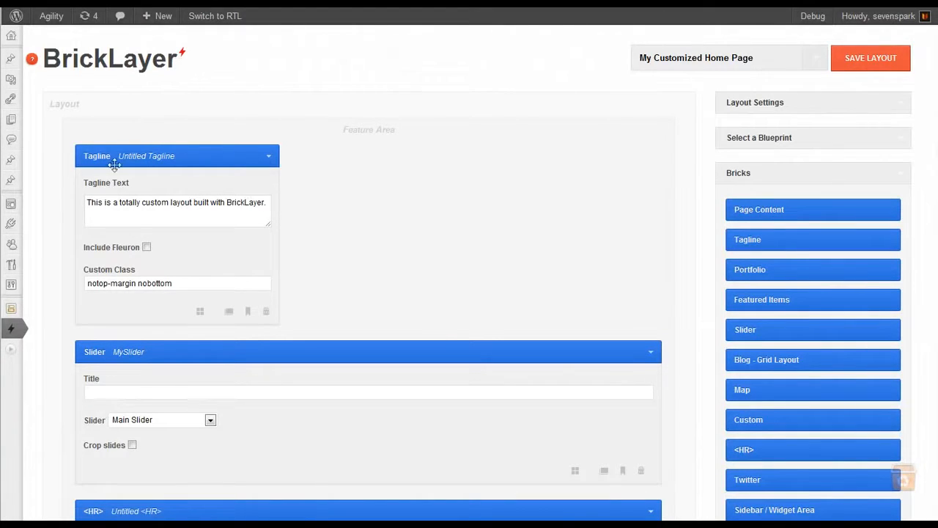
pyautogui.click(575, 470)
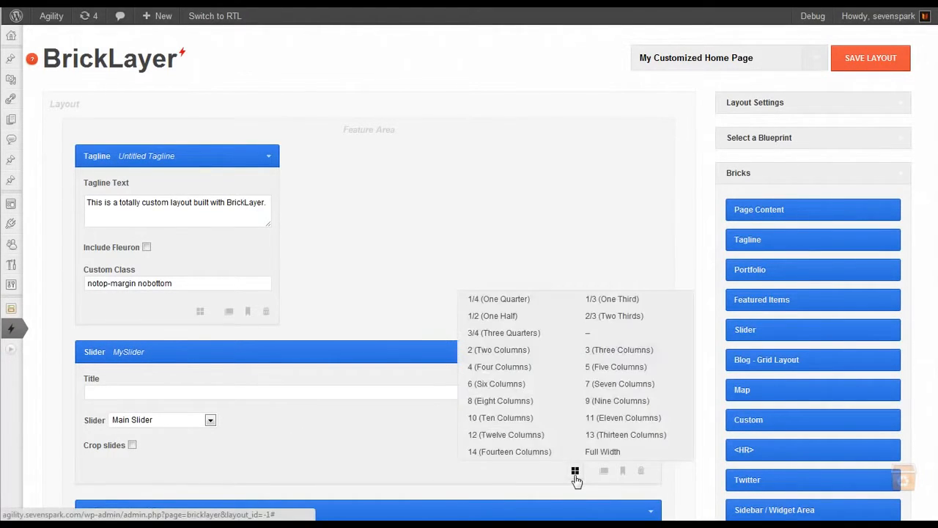
pyautogui.click(518, 426)
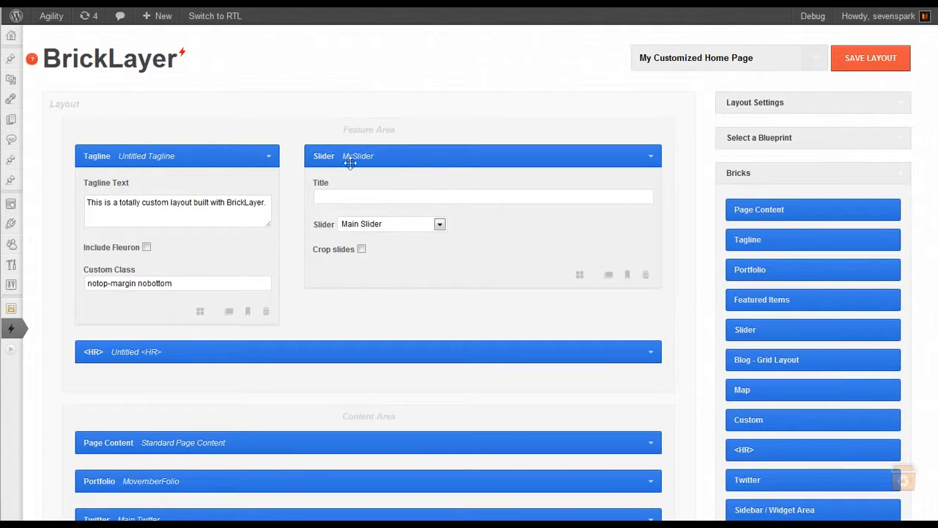
# Try the blueprint with the sidebar beside the content on its right, and switch back to the blueprint without a sidebar
pyautogui.scroll(-3, 519, 384)
pyautogui.scroll(3, 673, 322)
pyautogui.click(782, 151)
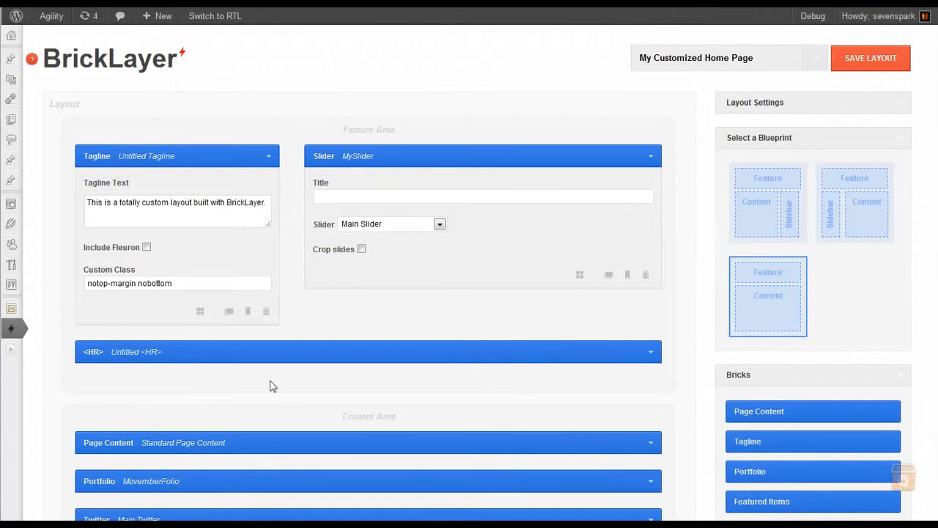
pyautogui.click(769, 211)
pyautogui.moveTo(359, 415)
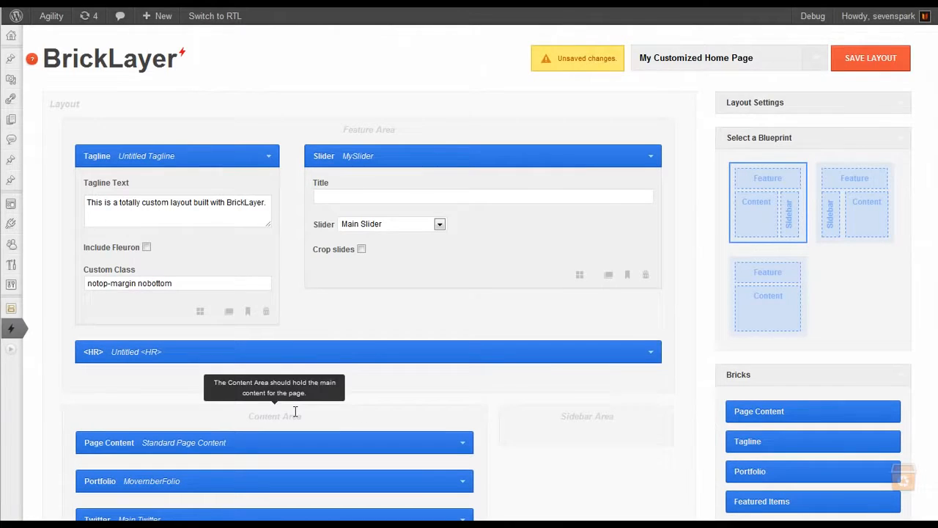
pyautogui.scroll(-3, 295, 412)
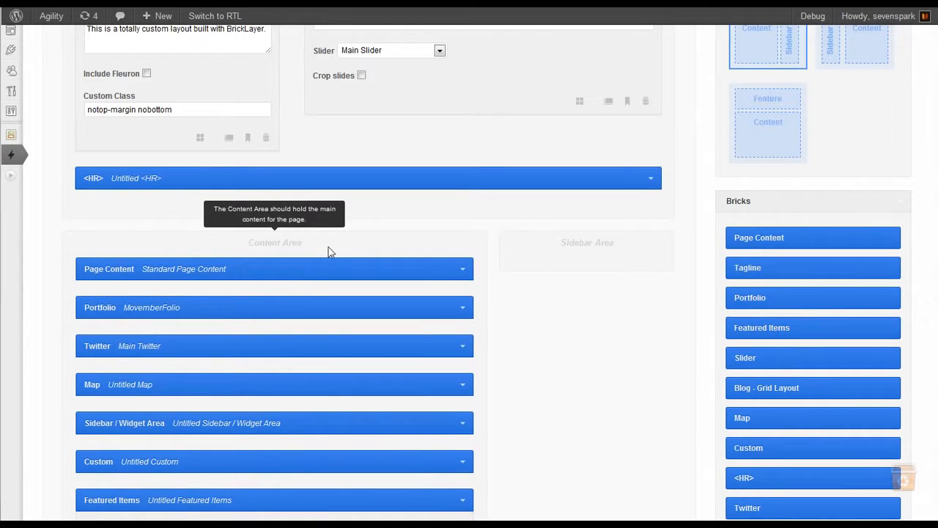
pyautogui.moveTo(555, 255)
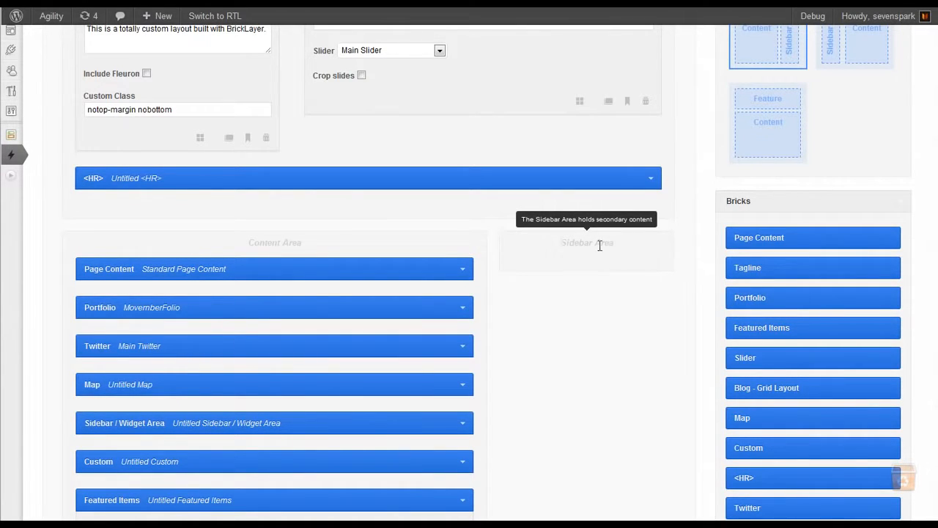
pyautogui.scroll(4, 506, 377)
pyautogui.scroll(-3, 503, 451)
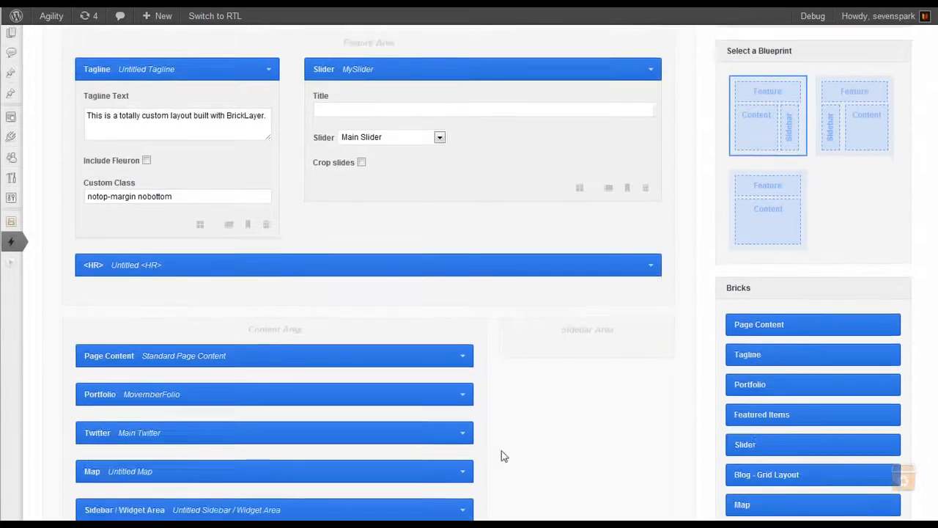
pyautogui.scroll(4, 494, 400)
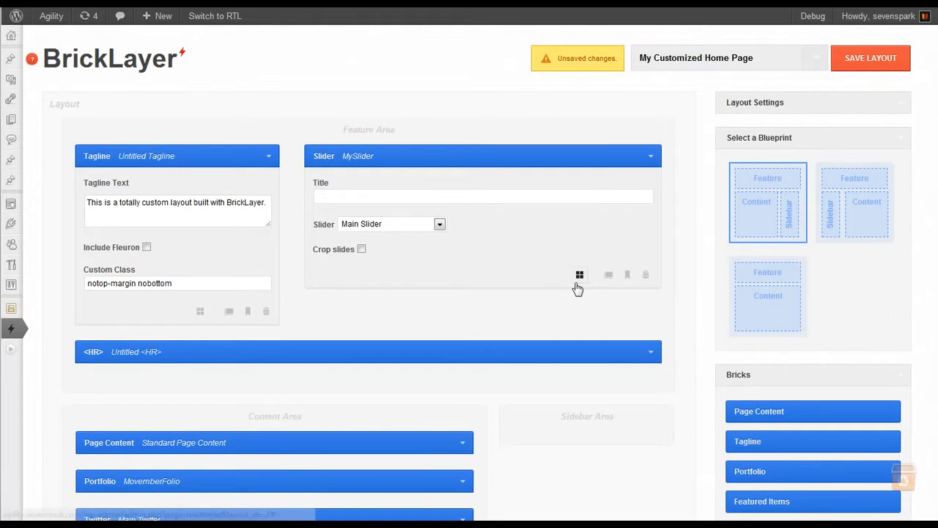
pyautogui.click(763, 291)
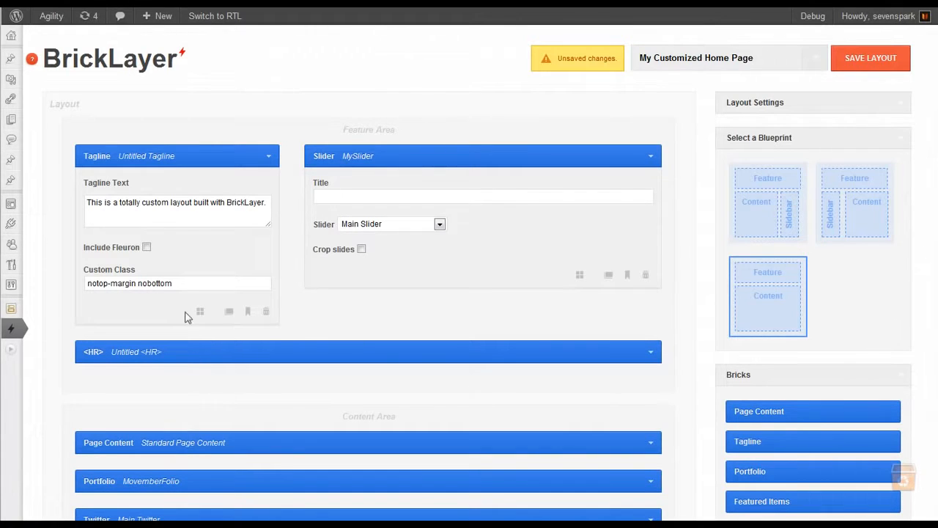
# Save the layout and reload the site's home page to check the tagline and slider arrangement
pyautogui.click(863, 64)
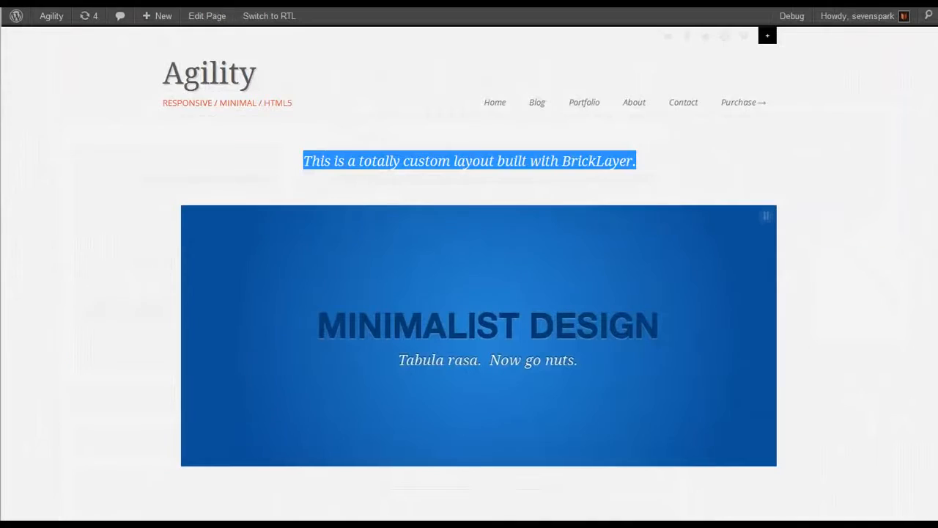
pyautogui.press('F5')
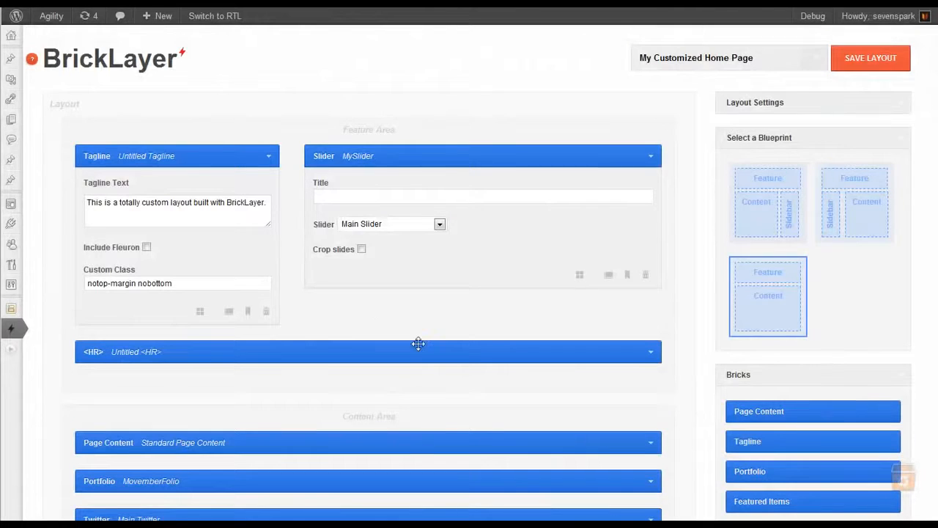
# Expand the Twitter brick in the Content Area and set its width to twelve columns
pyautogui.scroll(-3, 417, 341)
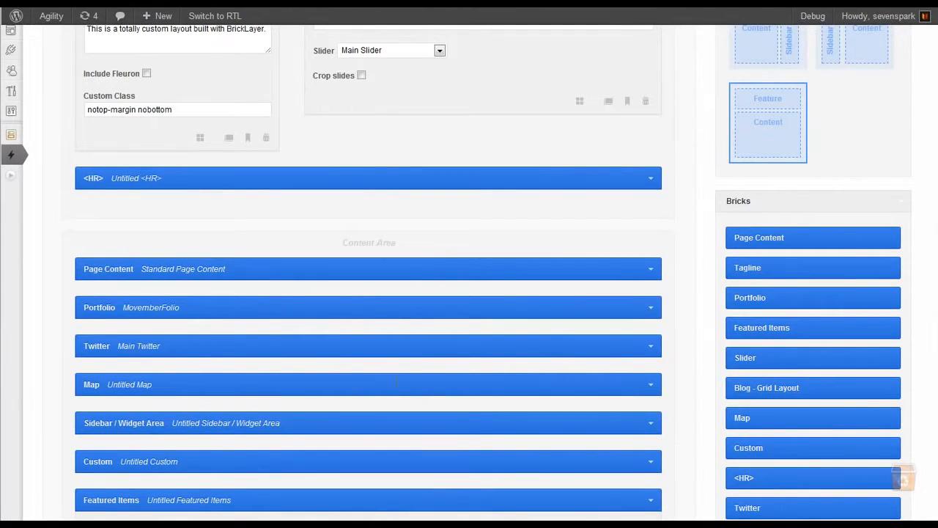
pyautogui.click(651, 348)
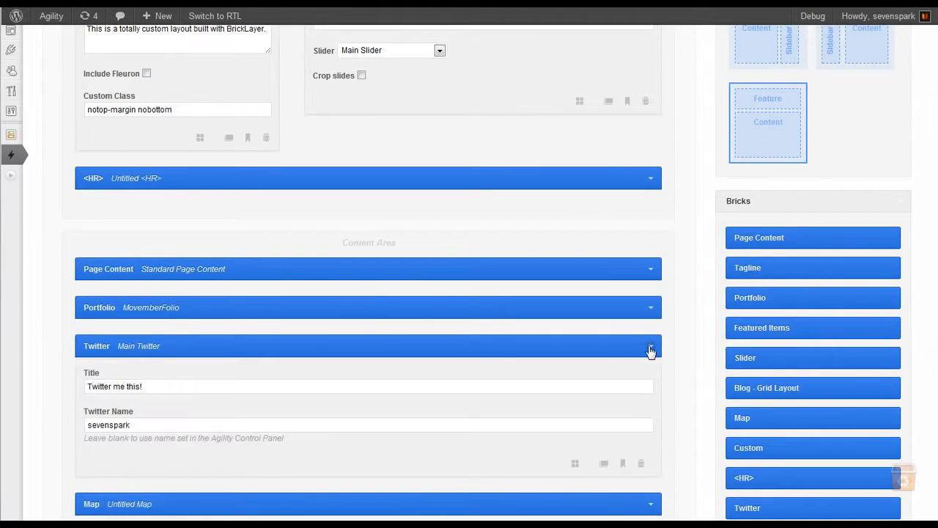
pyautogui.click(575, 463)
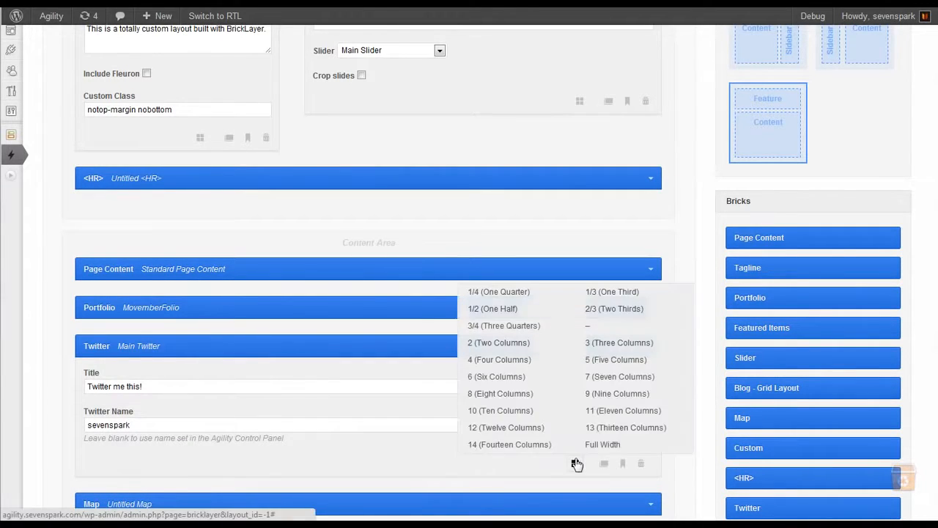
pyautogui.click(520, 427)
# Expand the Map brick below the Twitter brick and set its width to four columns
pyautogui.scroll(-2, 516, 439)
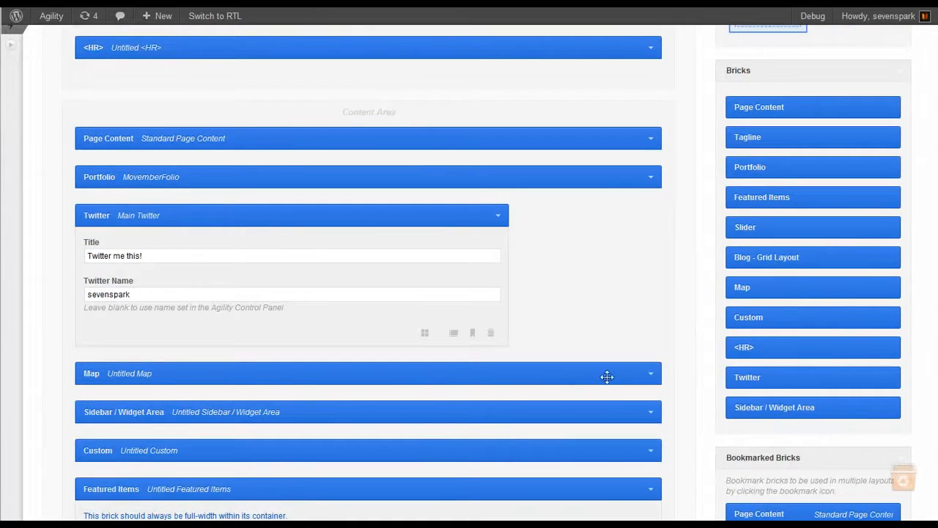
pyautogui.click(651, 376)
pyautogui.scroll(-6, 212, 429)
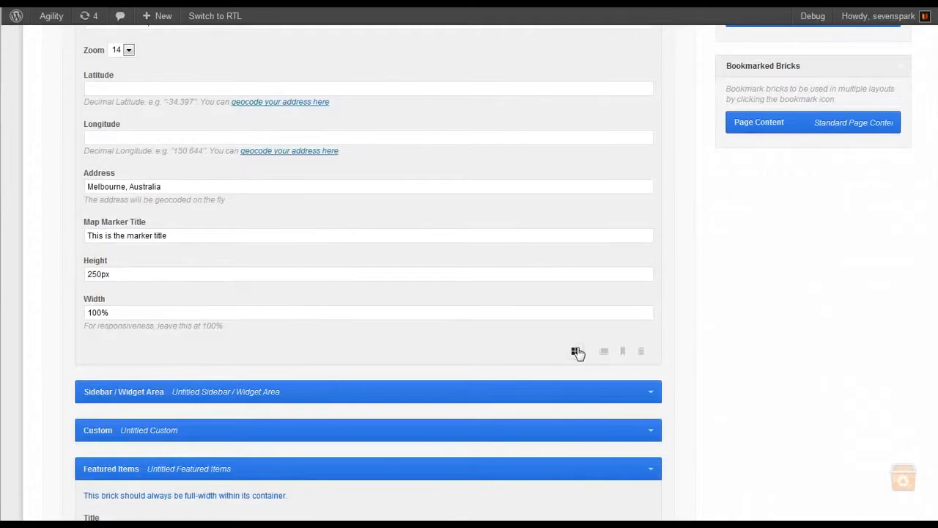
pyautogui.click(576, 351)
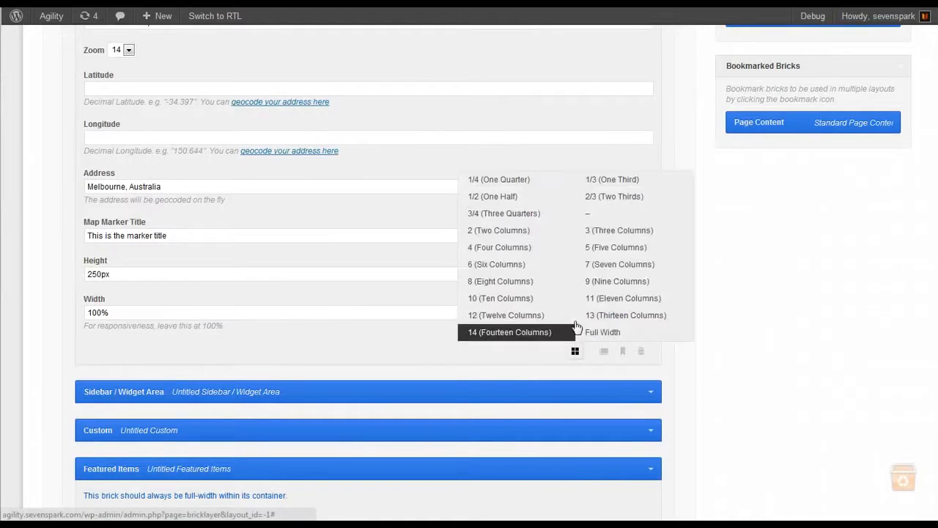
pyautogui.click(500, 249)
pyautogui.scroll(3, 450, 316)
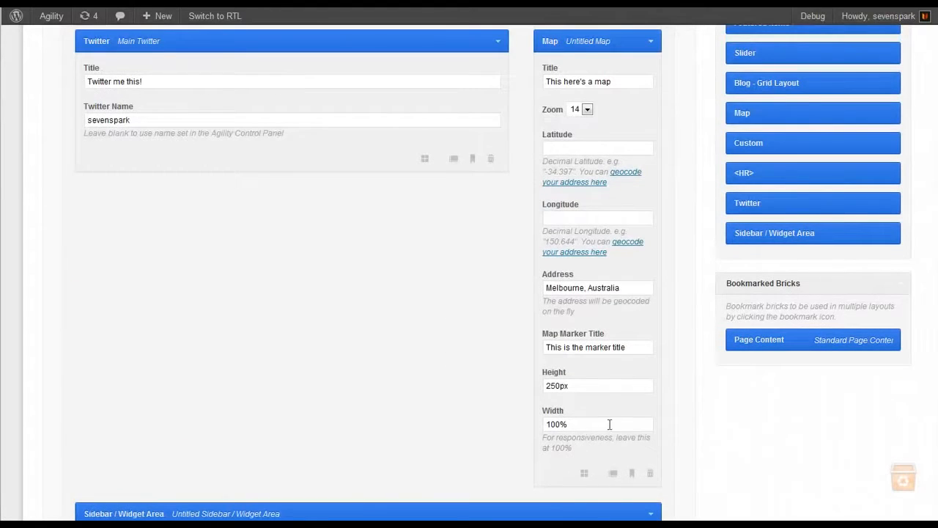
# Try the Map brick at eight columns and at two columns, and return it to four columns
pyautogui.click(584, 472)
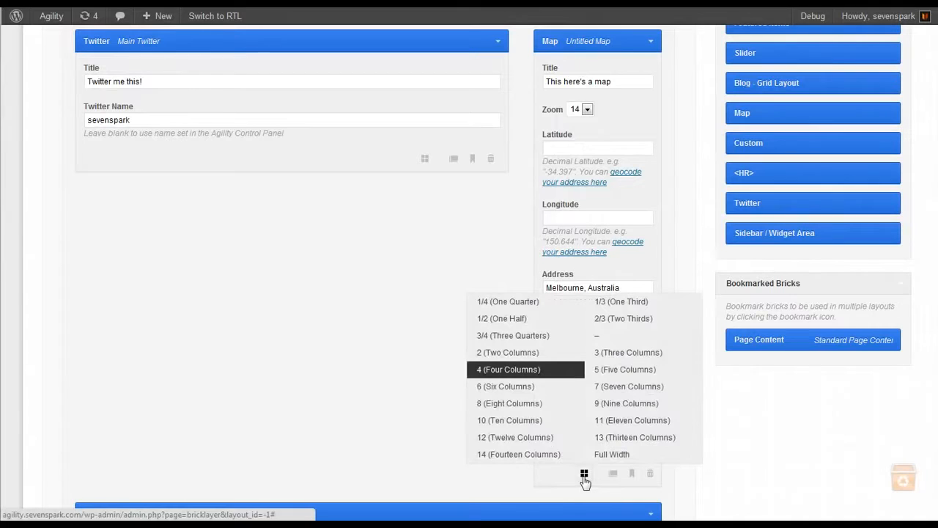
pyautogui.click(493, 407)
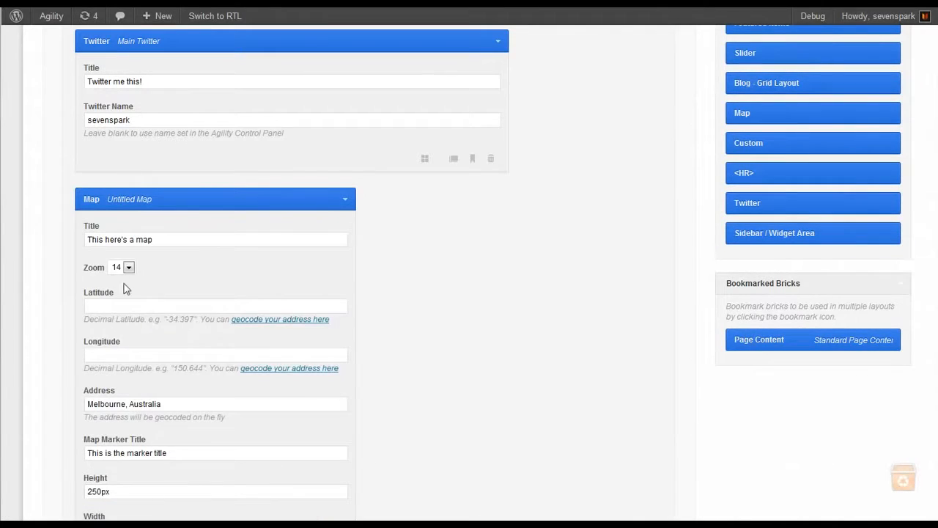
pyautogui.scroll(-3, 277, 414)
pyautogui.click(274, 438)
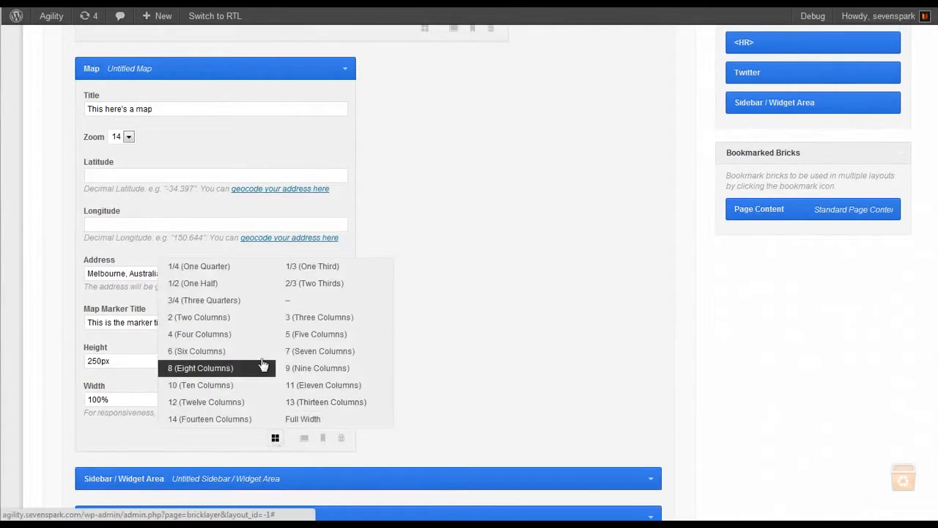
pyautogui.click(205, 325)
pyautogui.scroll(4, 434, 360)
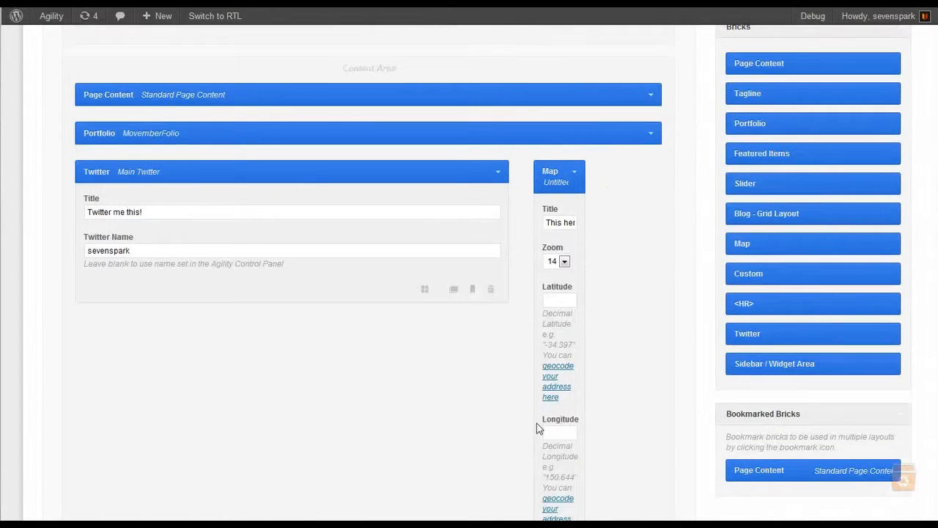
pyautogui.scroll(-9, 506, 432)
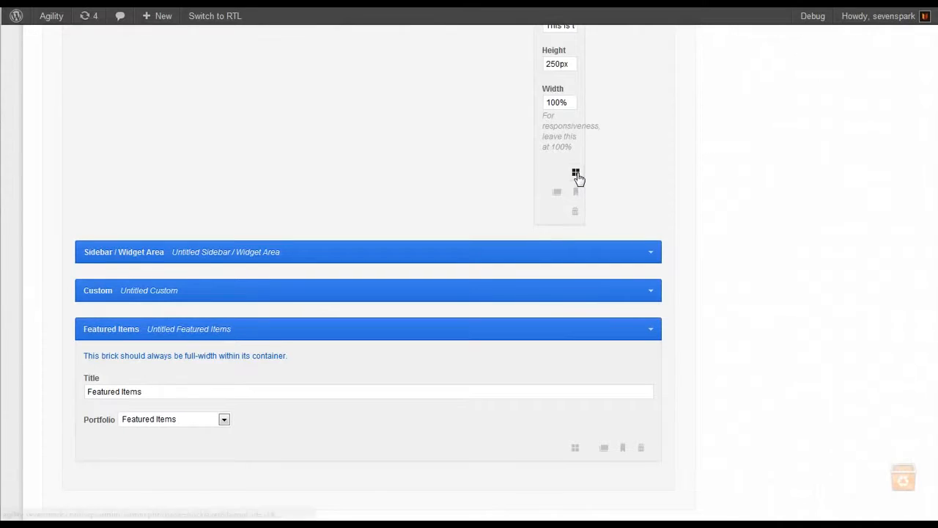
pyautogui.click(576, 174)
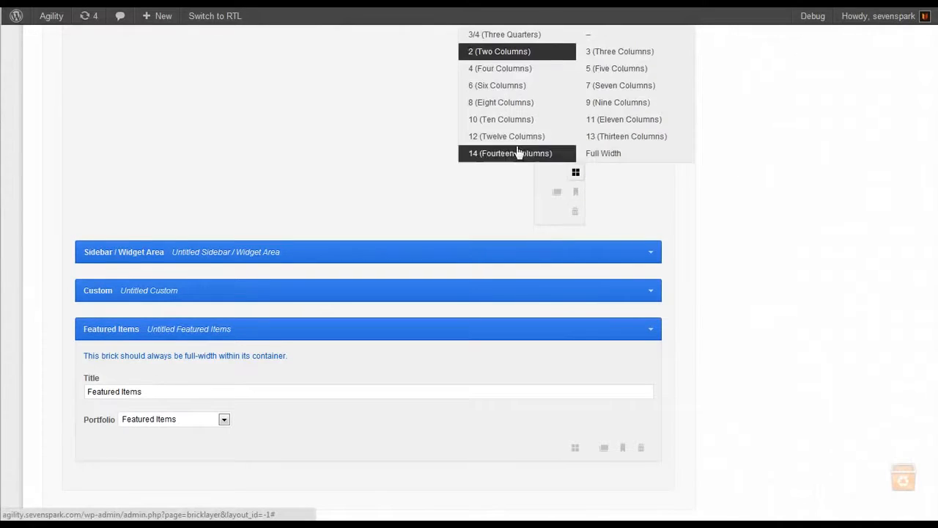
pyautogui.click(494, 67)
pyautogui.scroll(8, 412, 183)
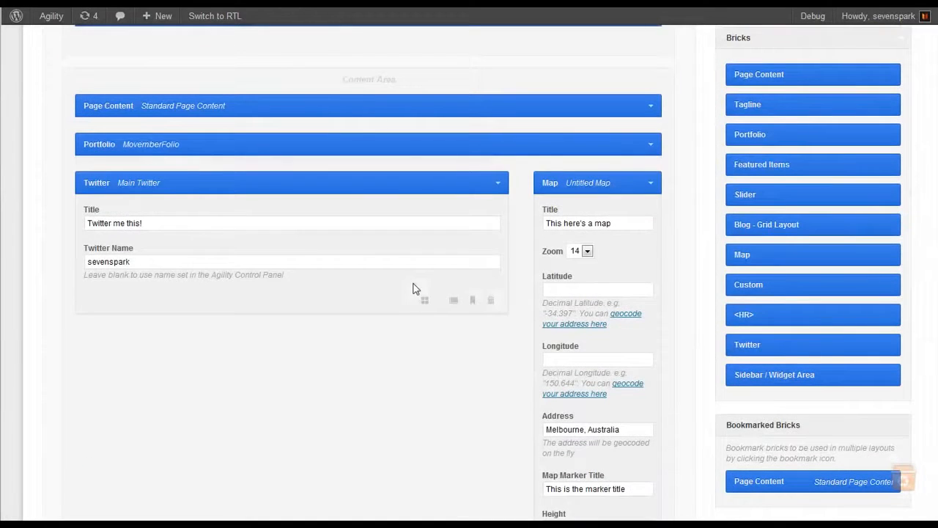
# Save the layout and open the site's home page to examine the Twitter and Map sections
pyautogui.scroll(5, 557, 388)
pyautogui.click(867, 67)
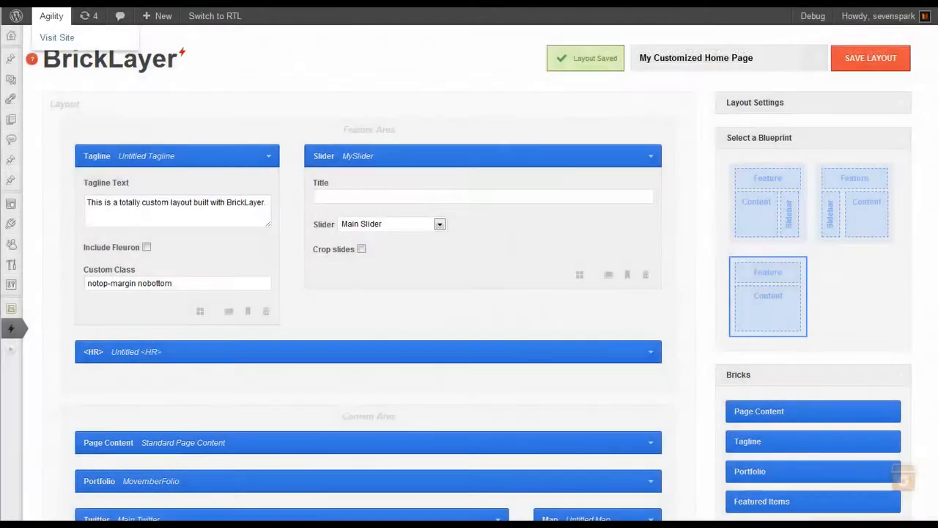
pyautogui.click(59, 35)
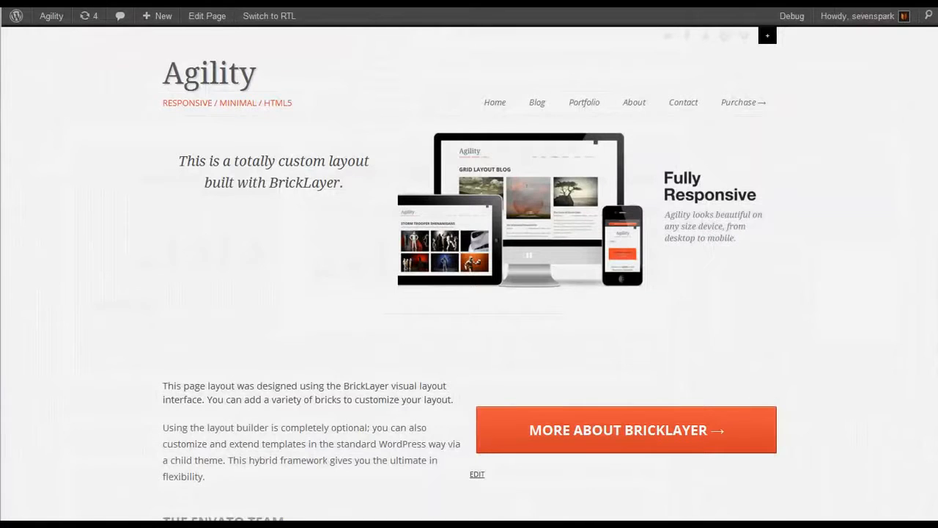
pyautogui.moveTo(53, 16)
pyautogui.click(54, 88)
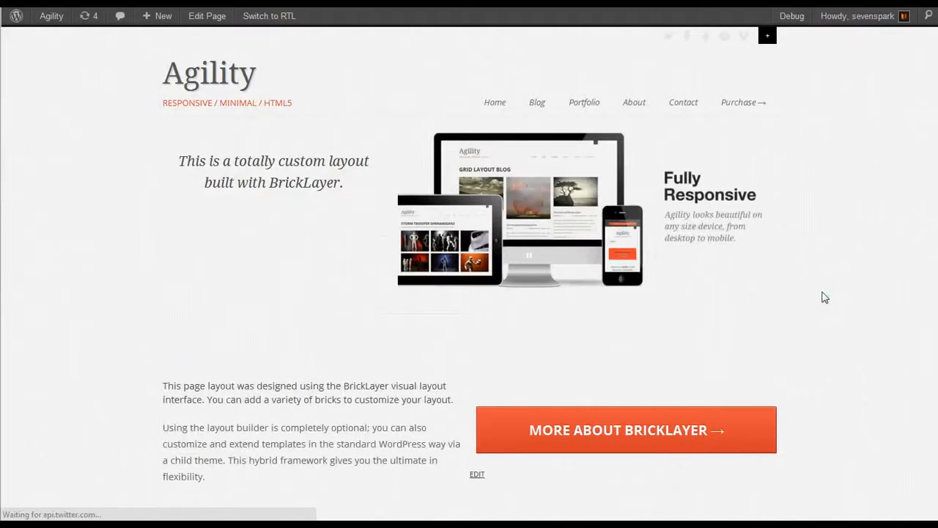
pyautogui.scroll(-10, 825, 297)
pyautogui.scroll(-4, 825, 296)
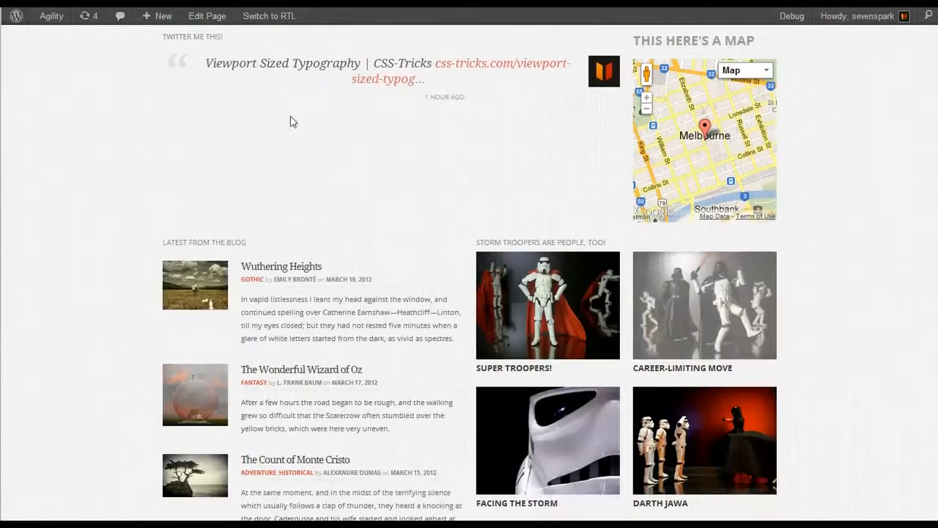
pyautogui.scroll(3, 517, 201)
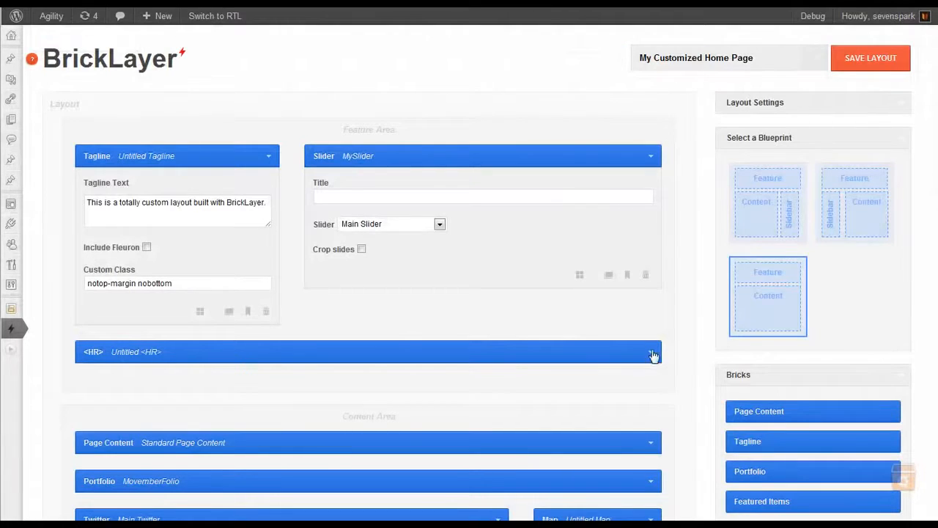
pyautogui.scroll(-3, 697, 381)
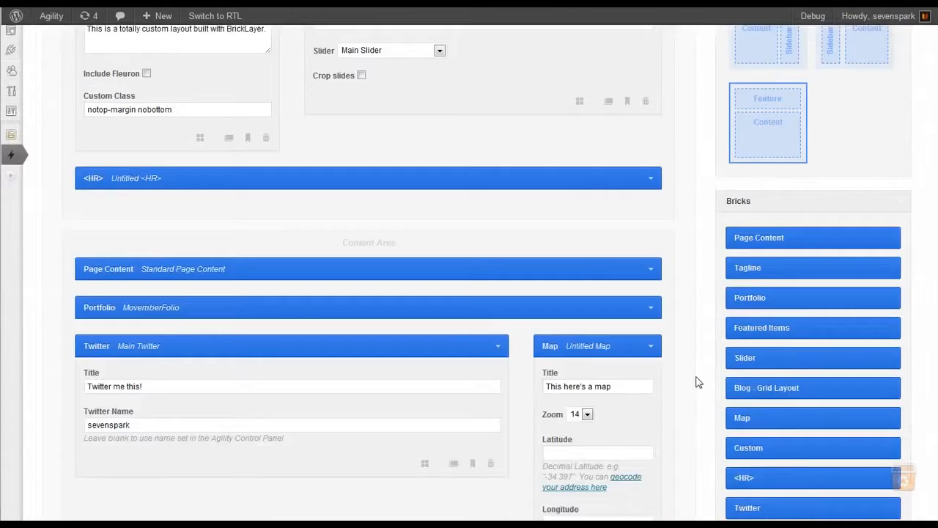
pyautogui.scroll(2, 501, 517)
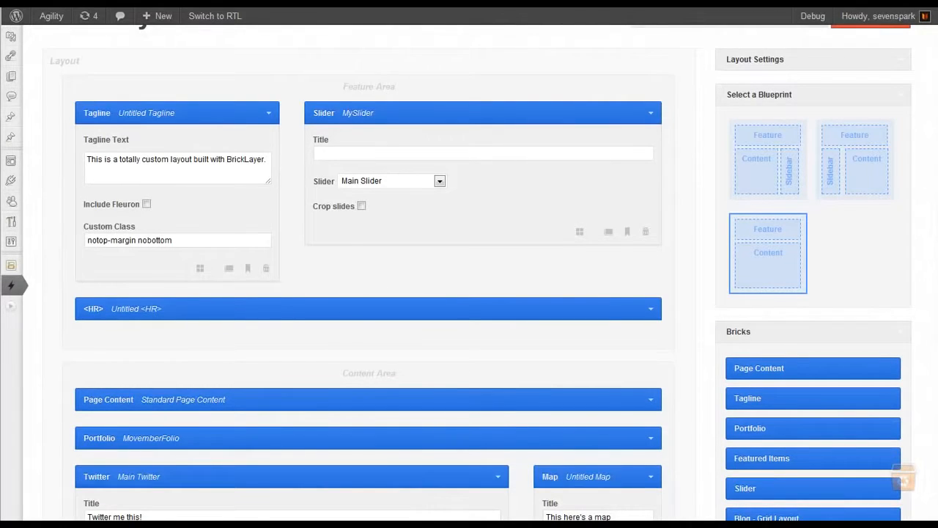
# Expand the Portfolio brick in the Content Area and set its width to eight columns
pyautogui.scroll(1, 376, 428)
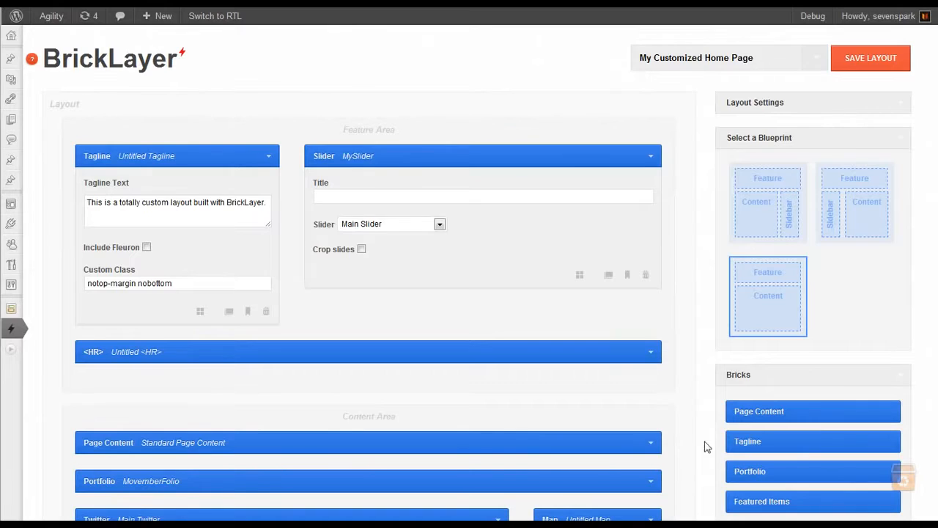
pyautogui.scroll(-3, 706, 446)
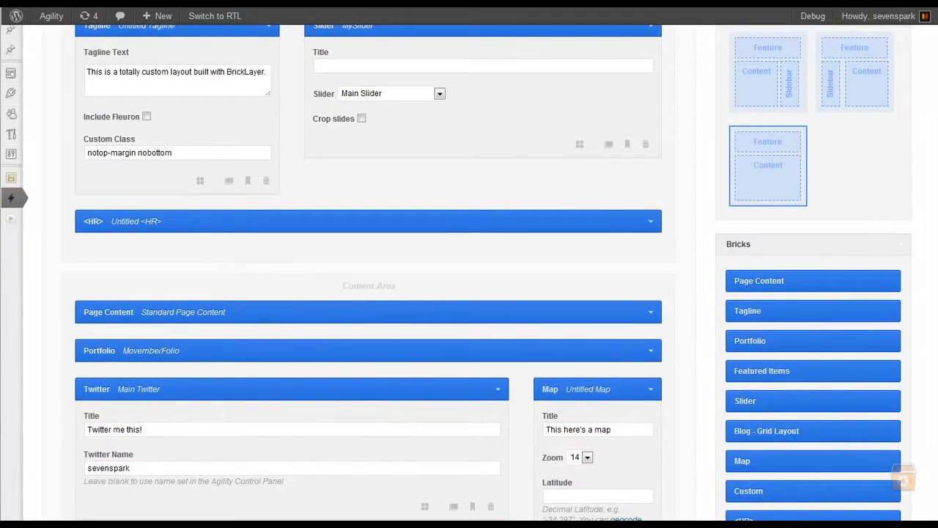
pyautogui.scroll(-1, 86, 349)
pyautogui.scroll(-6, 54, 365)
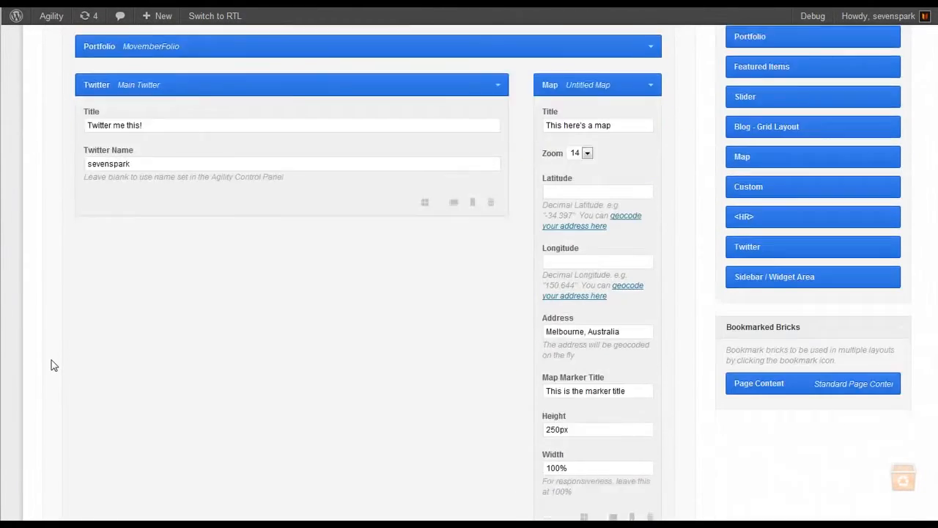
pyautogui.scroll(-7, 81, 364)
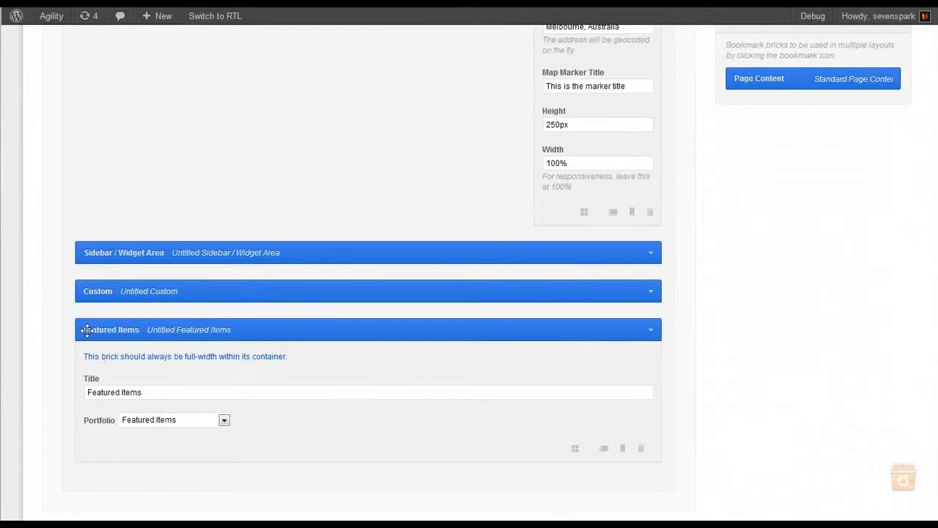
pyautogui.scroll(11, 63, 333)
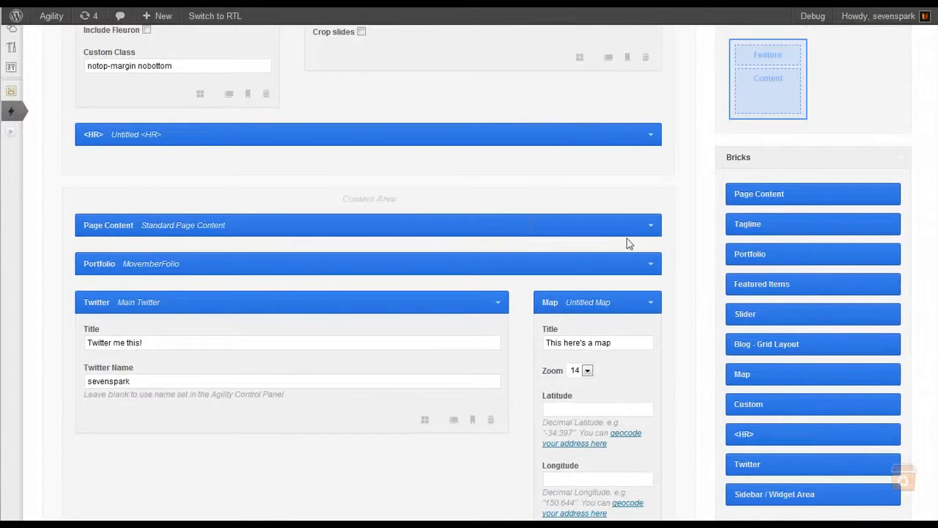
pyautogui.click(650, 264)
pyautogui.scroll(-8, 418, 378)
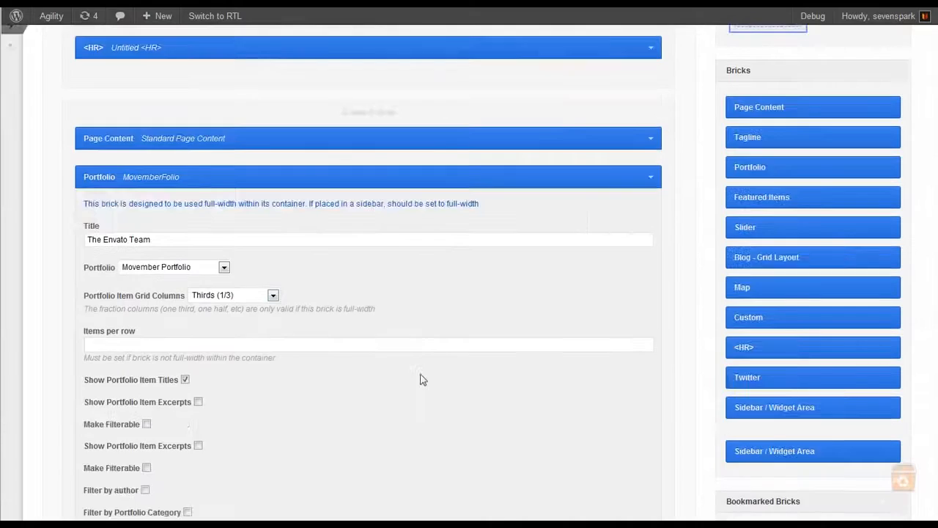
pyautogui.scroll(4, 429, 379)
pyautogui.scroll(-1, 447, 385)
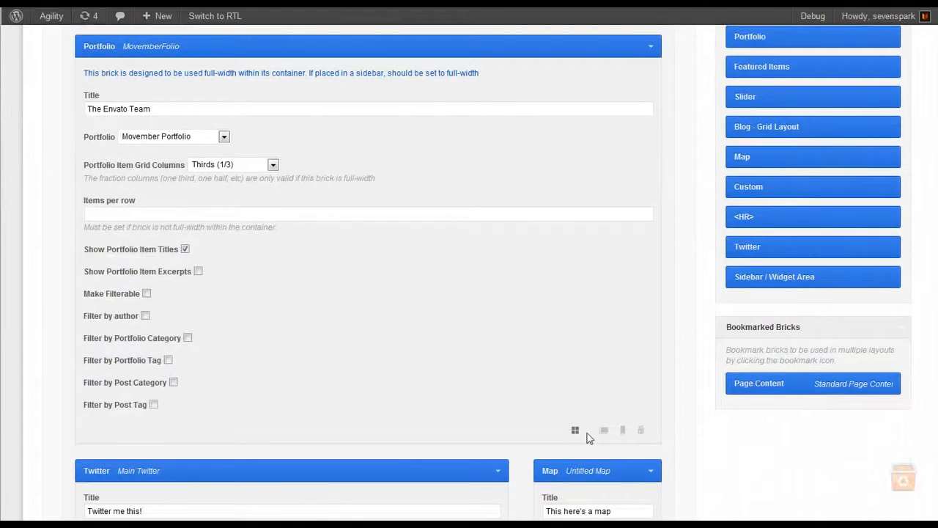
pyautogui.click(575, 431)
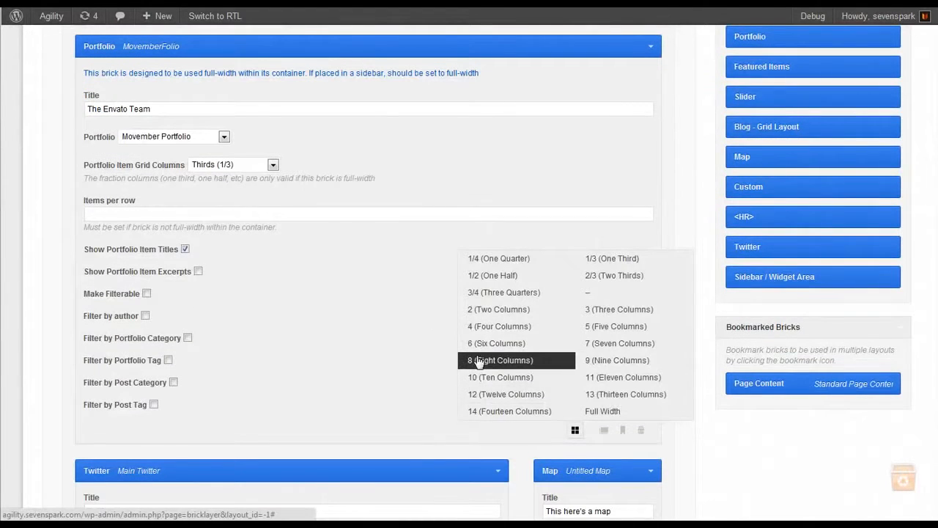
pyautogui.click(500, 360)
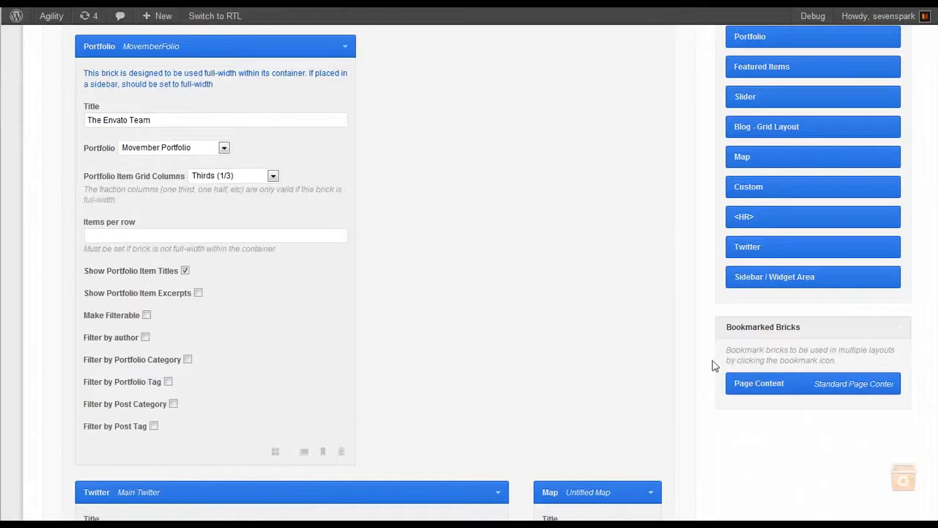
# Save the layout and reload the site's home page to examine how The Envato Team portfolio items are arranged
pyautogui.scroll(3, 655, 356)
pyautogui.scroll(2, 753, 164)
pyautogui.click(876, 60)
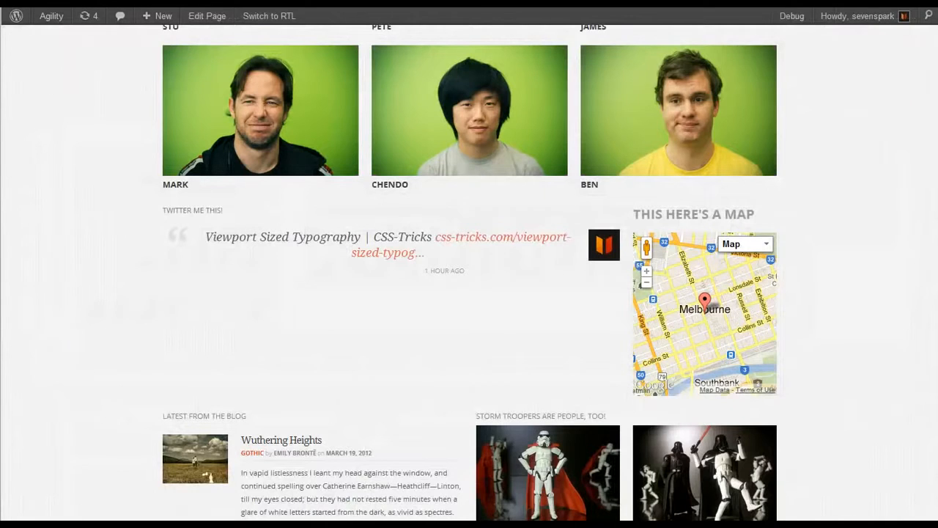
pyautogui.click(241, 176)
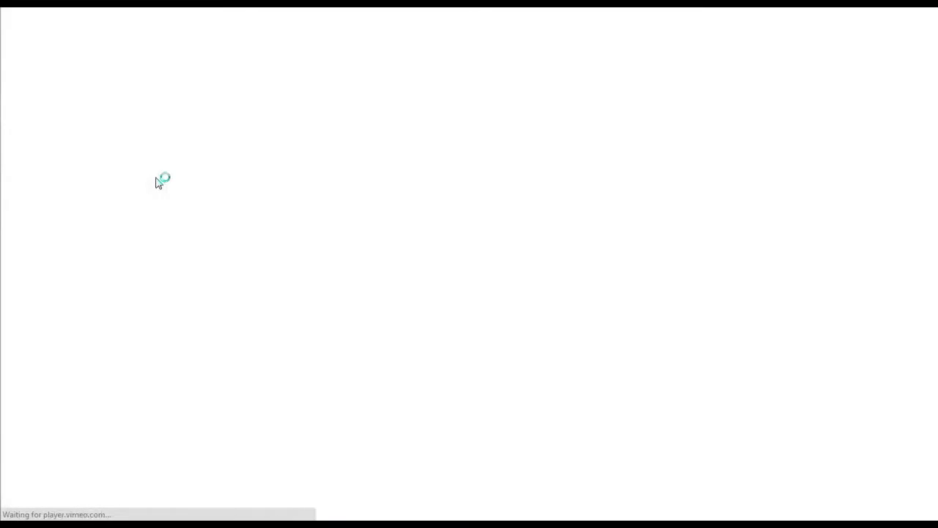
pyautogui.scroll(-4, 160, 181)
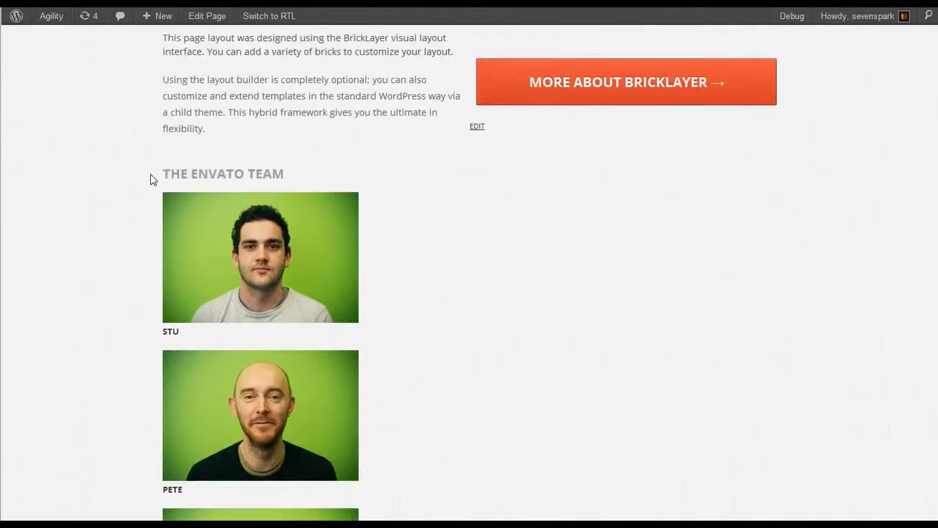
pyautogui.scroll(-5, 161, 181)
pyautogui.scroll(4, 488, 287)
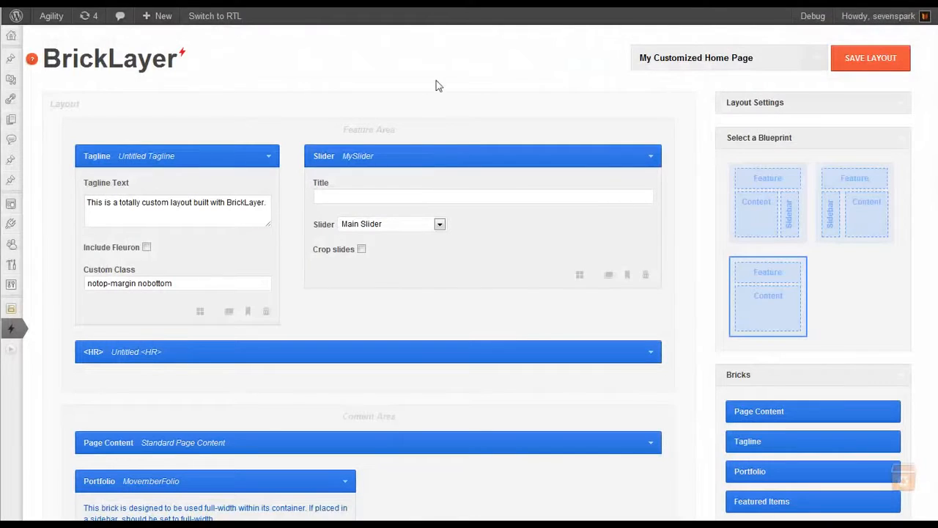
# Return the Portfolio brick in the Content Area to full width
pyautogui.scroll(-4, 61, 400)
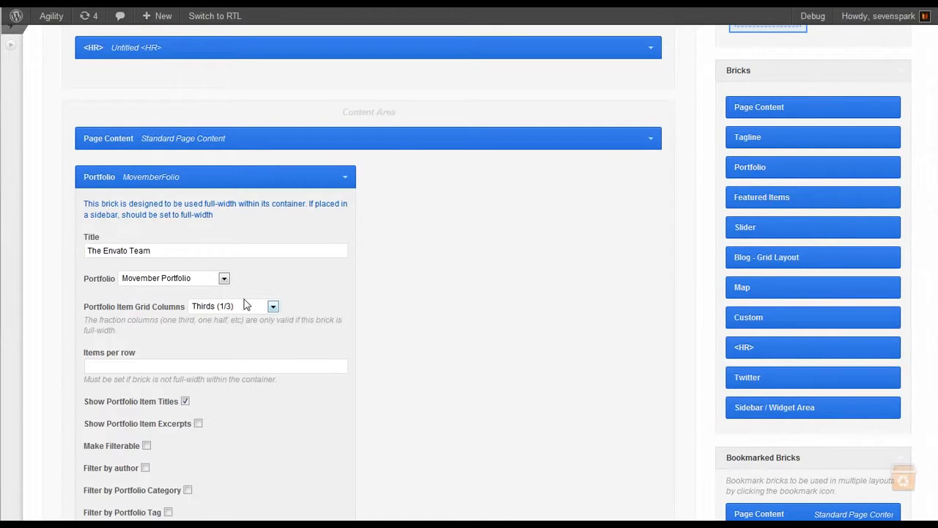
pyautogui.moveTo(360, 113)
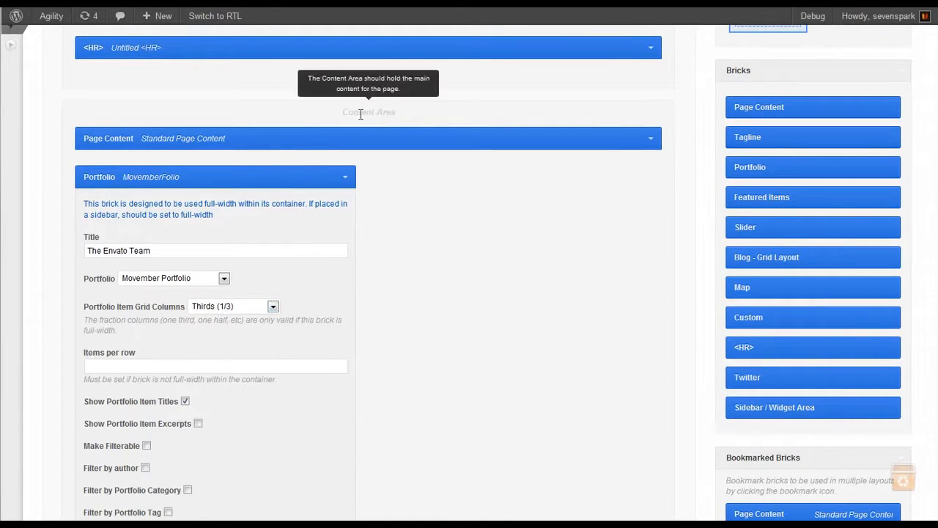
pyautogui.scroll(3, 362, 114)
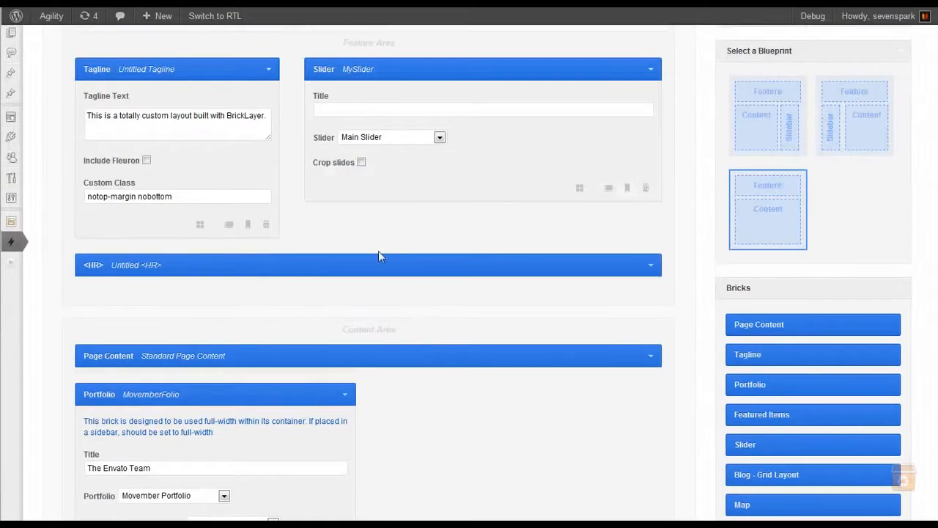
pyautogui.scroll(-1, 227, 274)
pyautogui.scroll(-5, 337, 367)
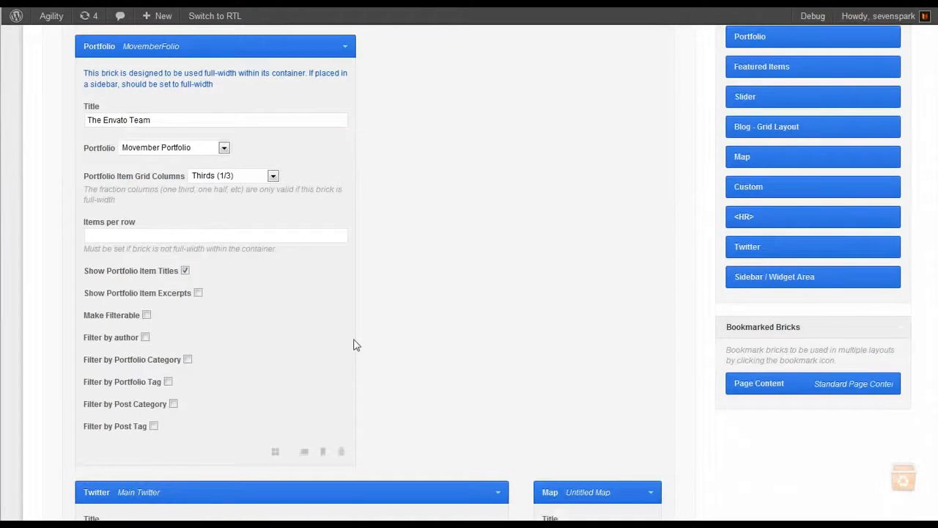
pyautogui.click(275, 452)
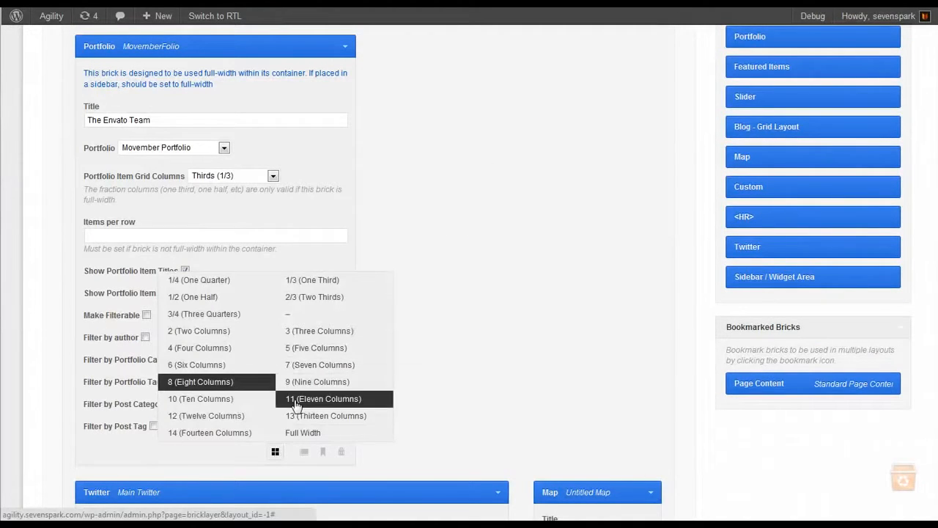
pyautogui.click(304, 434)
# Examine the Portfolio Item Grid Columns options in the Portfolio brick, leaving Thirds (1/3) selected
pyautogui.scroll(3, 303, 435)
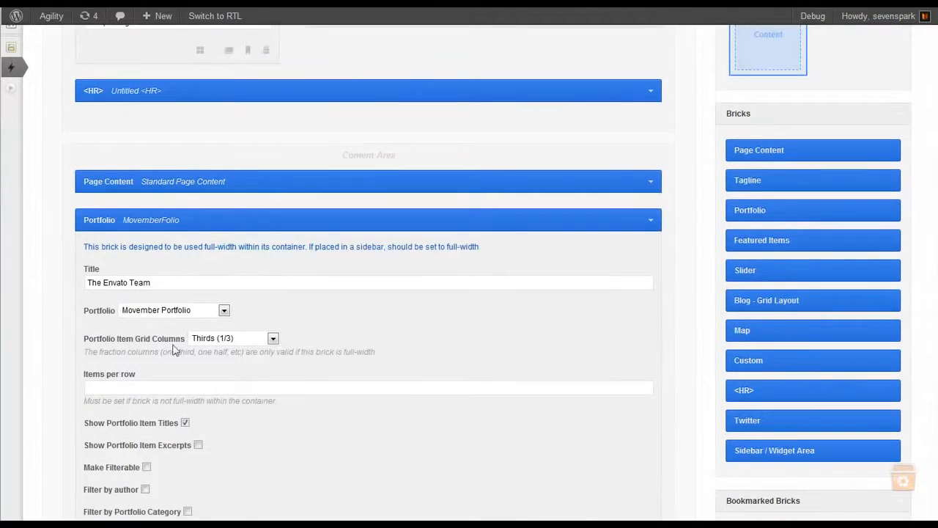
pyautogui.click(244, 341)
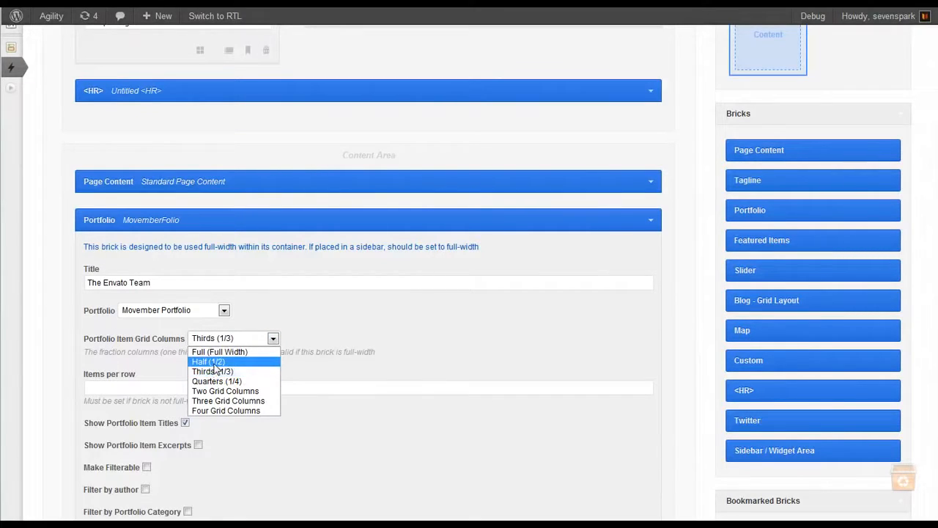
pyautogui.click(357, 328)
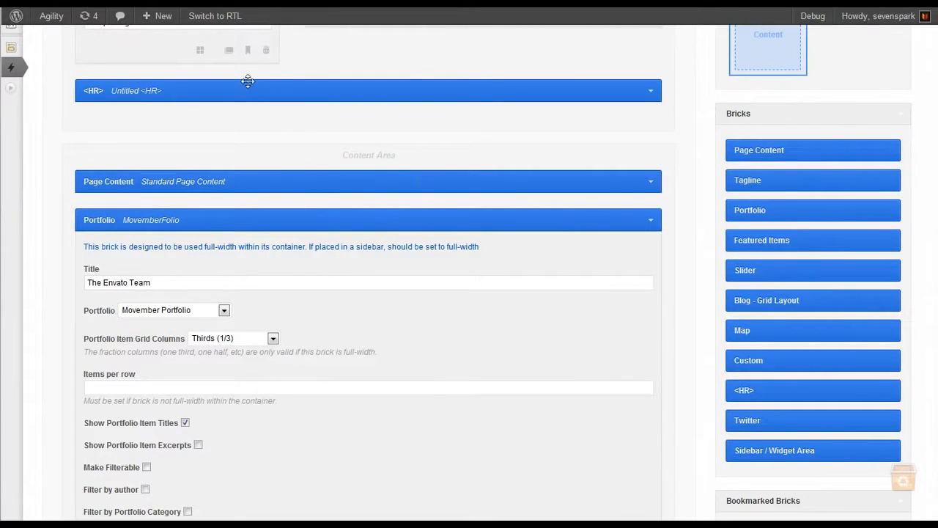
pyautogui.scroll(1, 139, 353)
pyautogui.scroll(3, 122, 155)
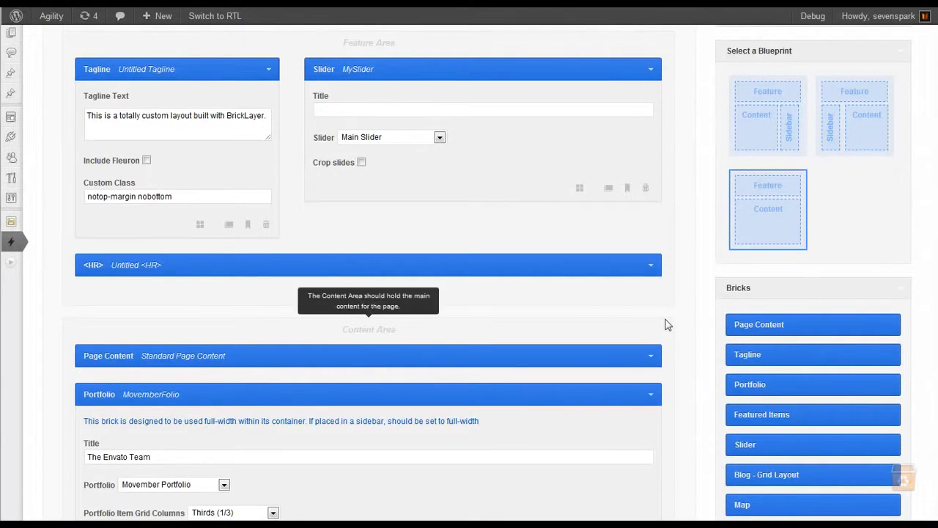
pyautogui.scroll(-7, 246, 378)
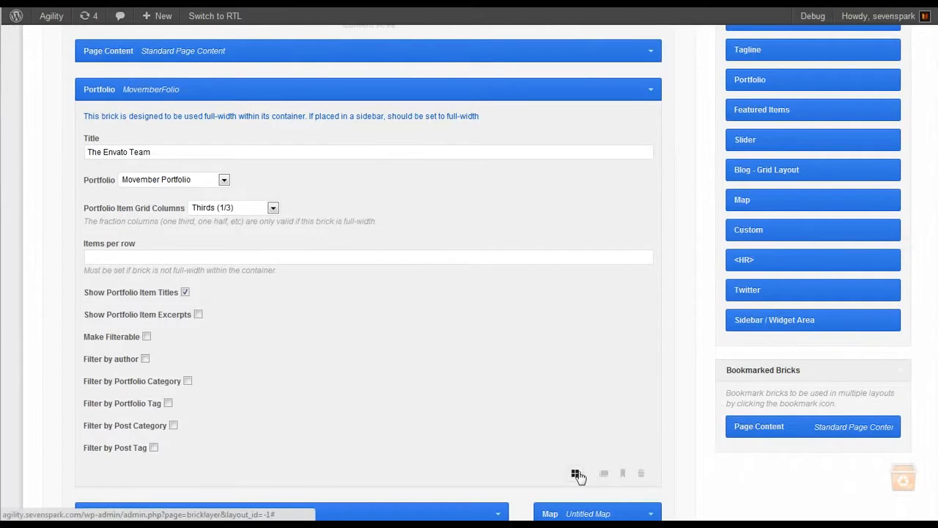
pyautogui.click(217, 208)
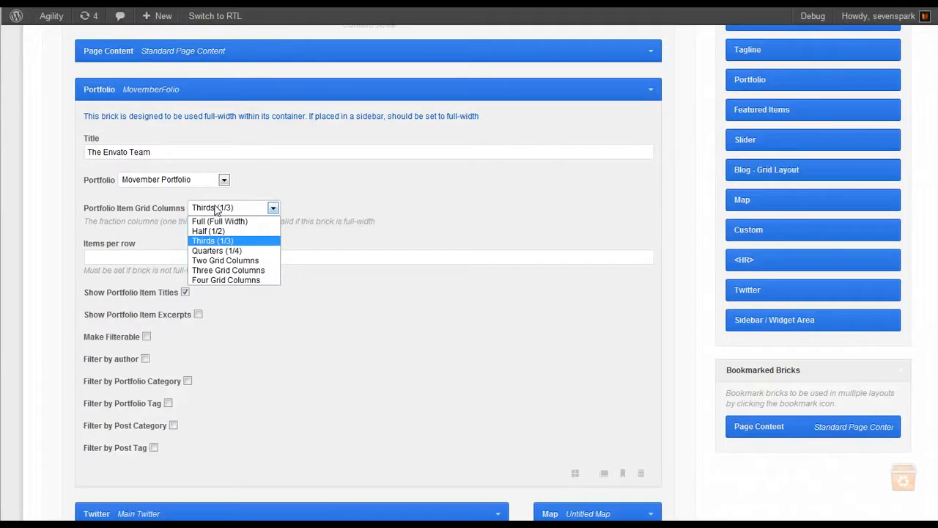
pyautogui.click(216, 209)
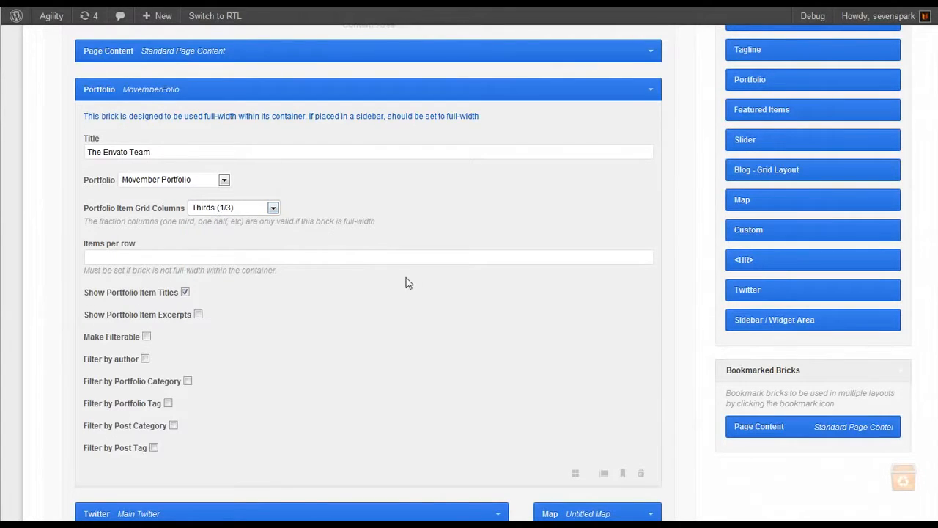
# Make the Slider brick in the Feature Area start on a new row below the Tagline brick
pyautogui.scroll(-1, 670, 411)
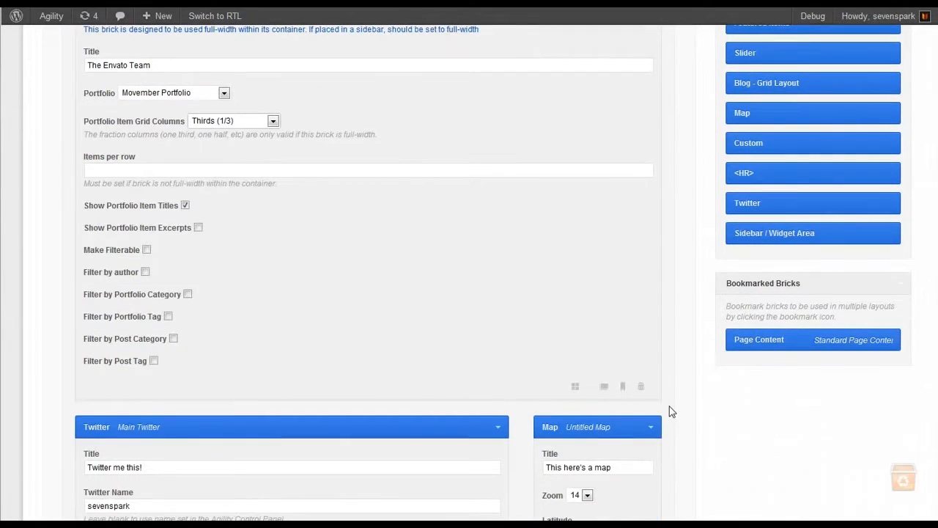
pyautogui.scroll(-2, 669, 411)
pyautogui.scroll(2, 669, 411)
pyautogui.scroll(2, 216, 227)
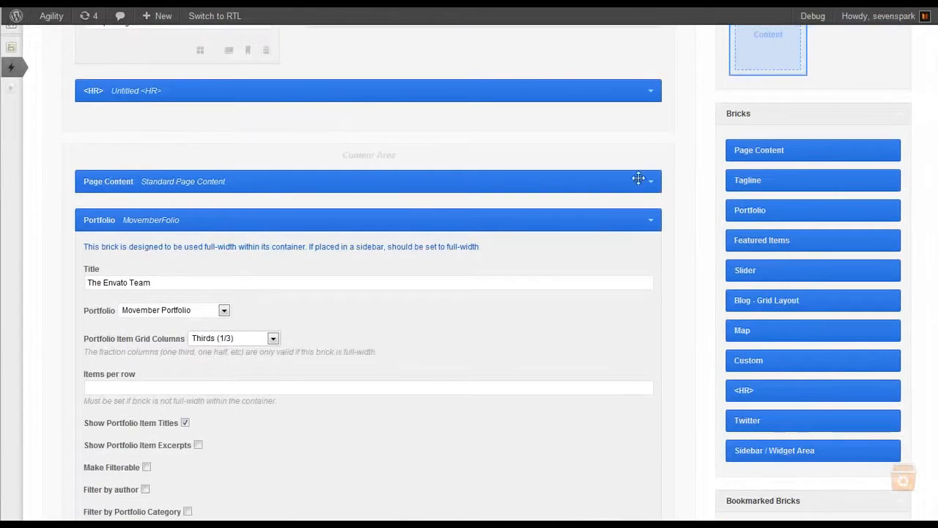
pyautogui.scroll(-2, 669, 403)
pyautogui.scroll(-3, 669, 403)
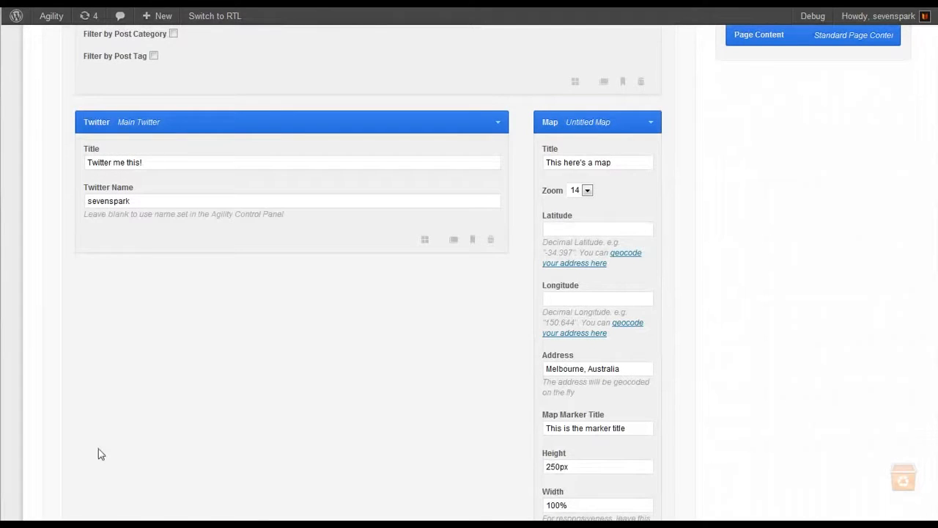
pyautogui.scroll(8, 142, 431)
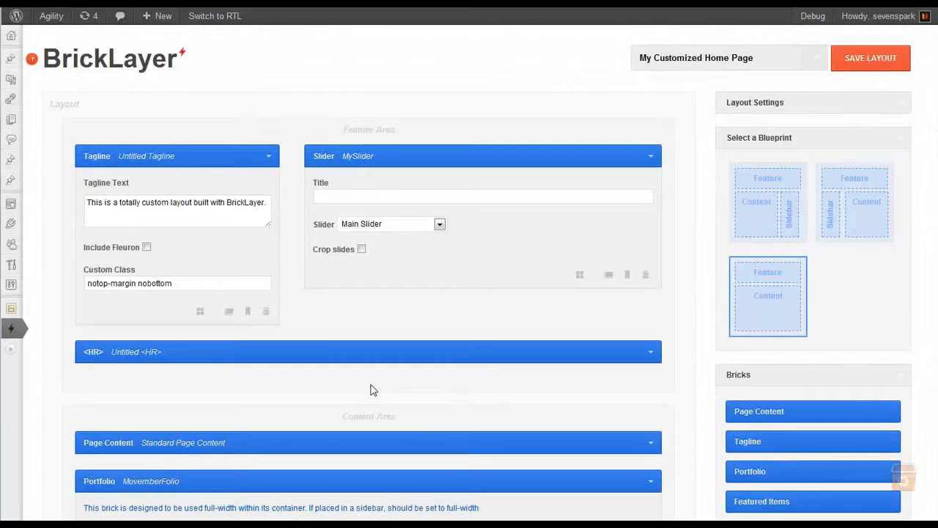
pyautogui.click(608, 275)
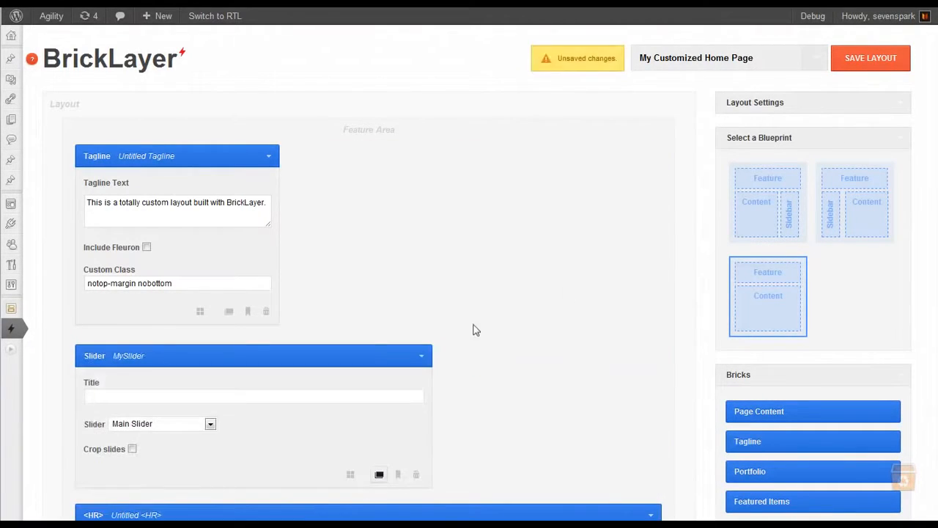
pyautogui.scroll(-2, 220, 352)
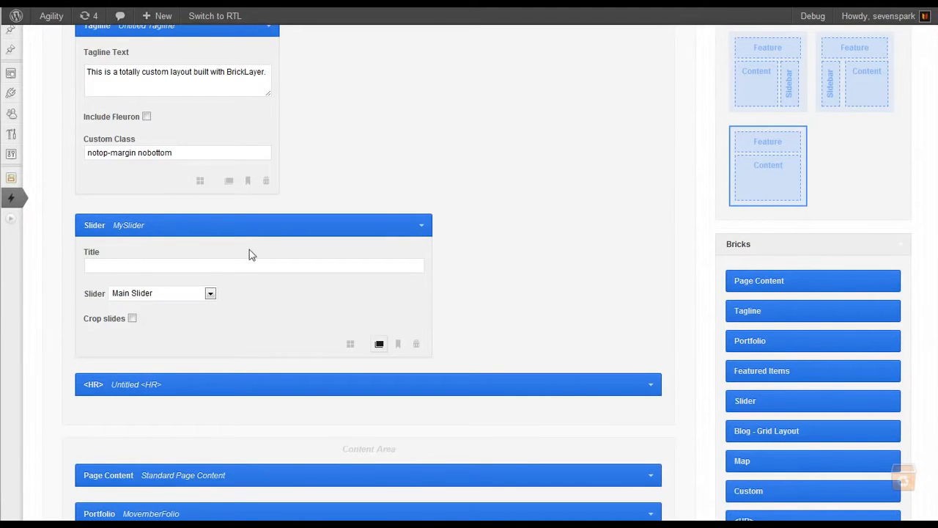
pyautogui.scroll(2, 188, 289)
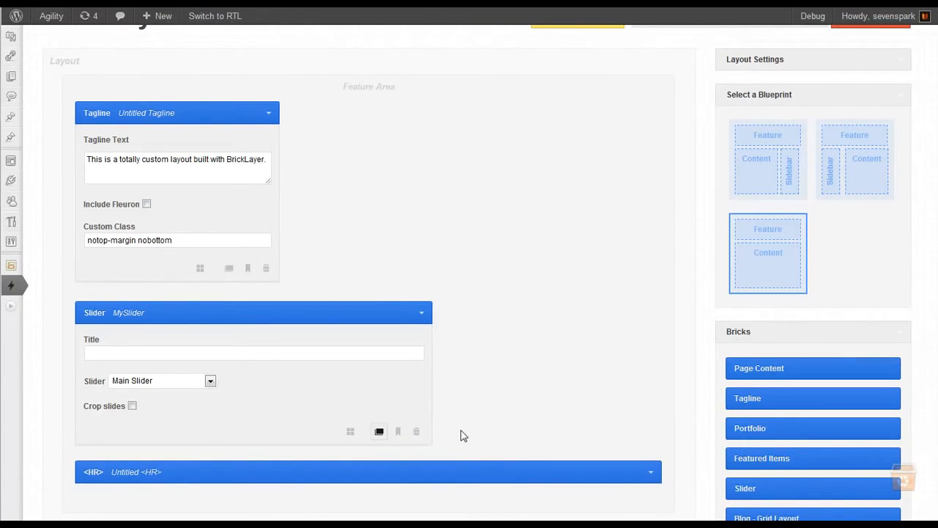
pyautogui.scroll(1, 444, 413)
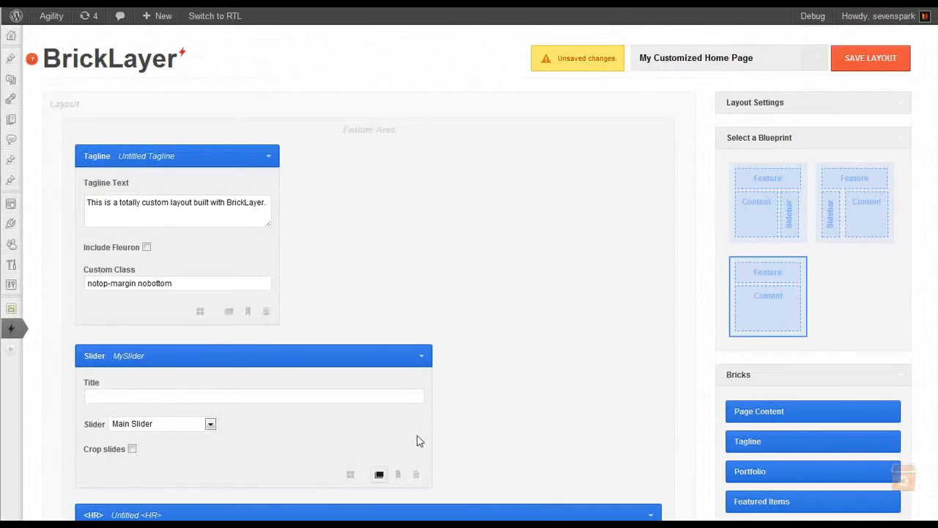